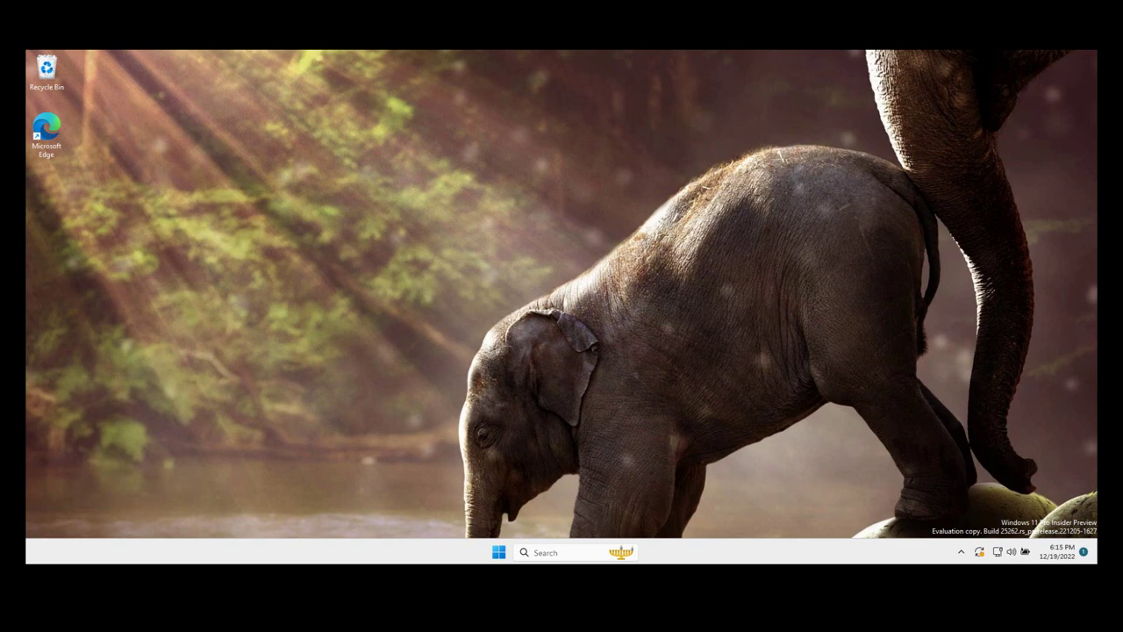
# Search 'trouble' and open the Other troubleshooters list in Troubleshoot settings.
pyautogui.click(551, 552)
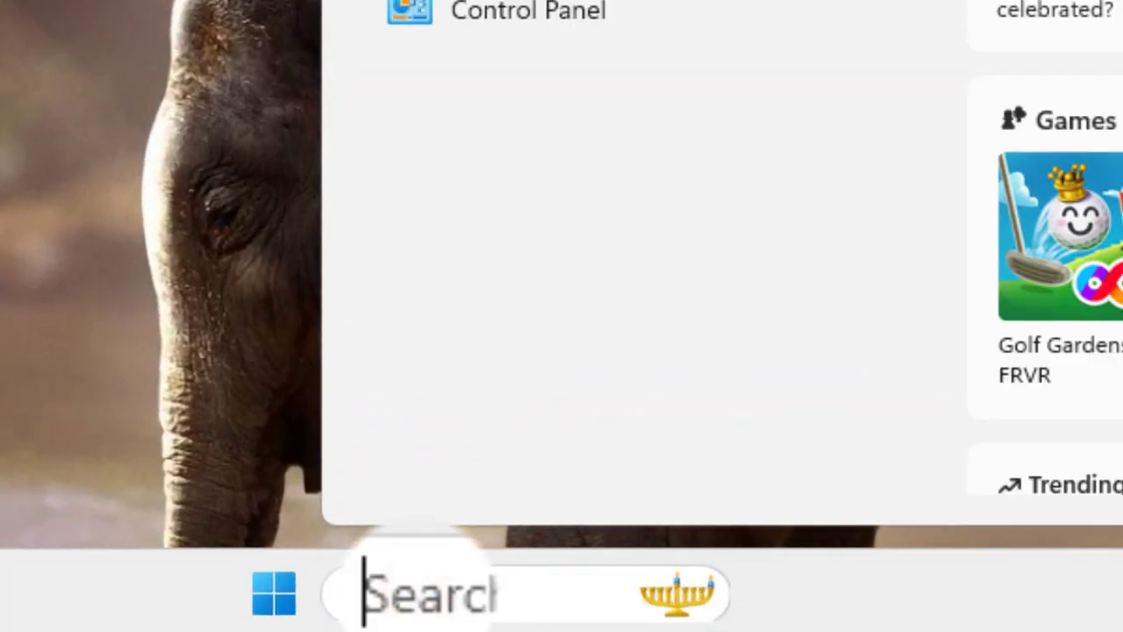
pyautogui.write('trouble')
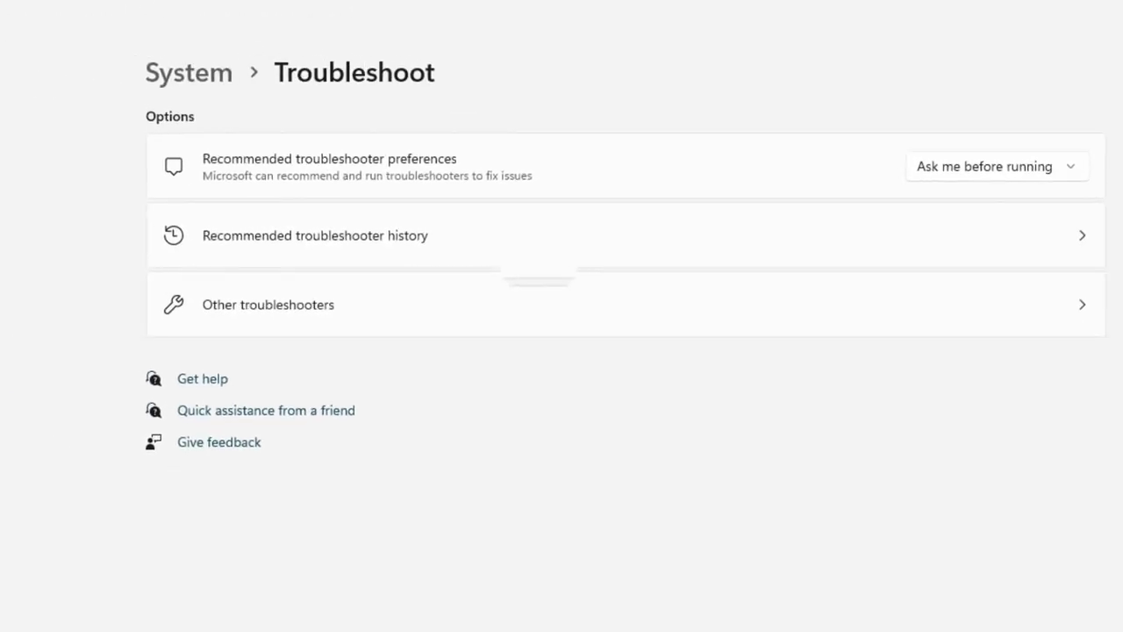
pyautogui.click(277, 304)
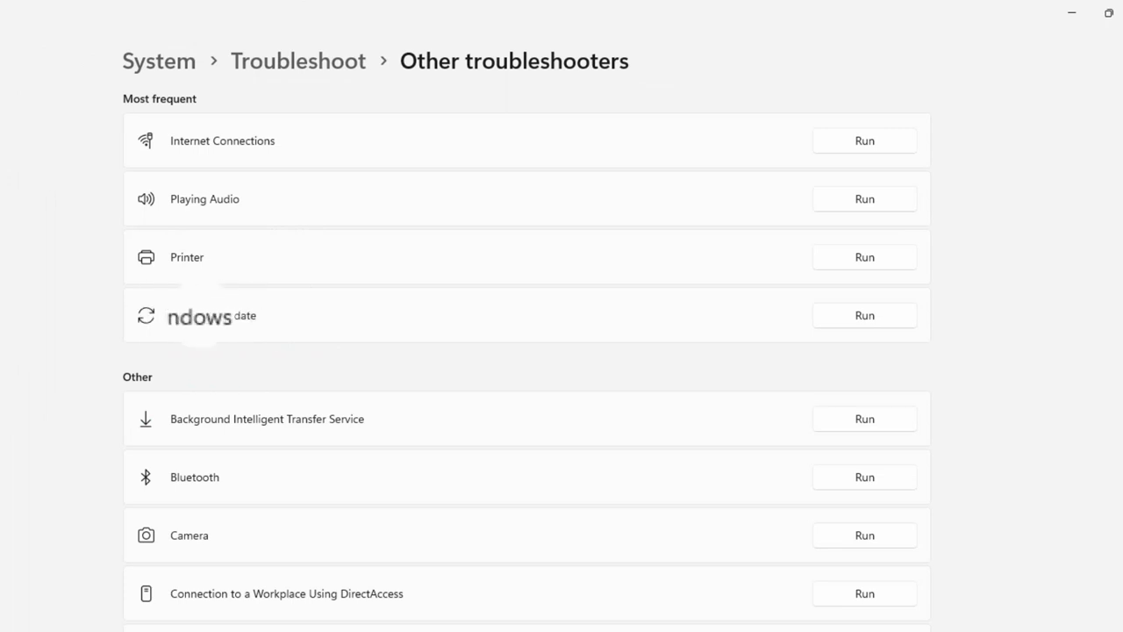
# Run the Windows Update troubleshooter and bring its detection window to the front.
pyautogui.click(864, 315)
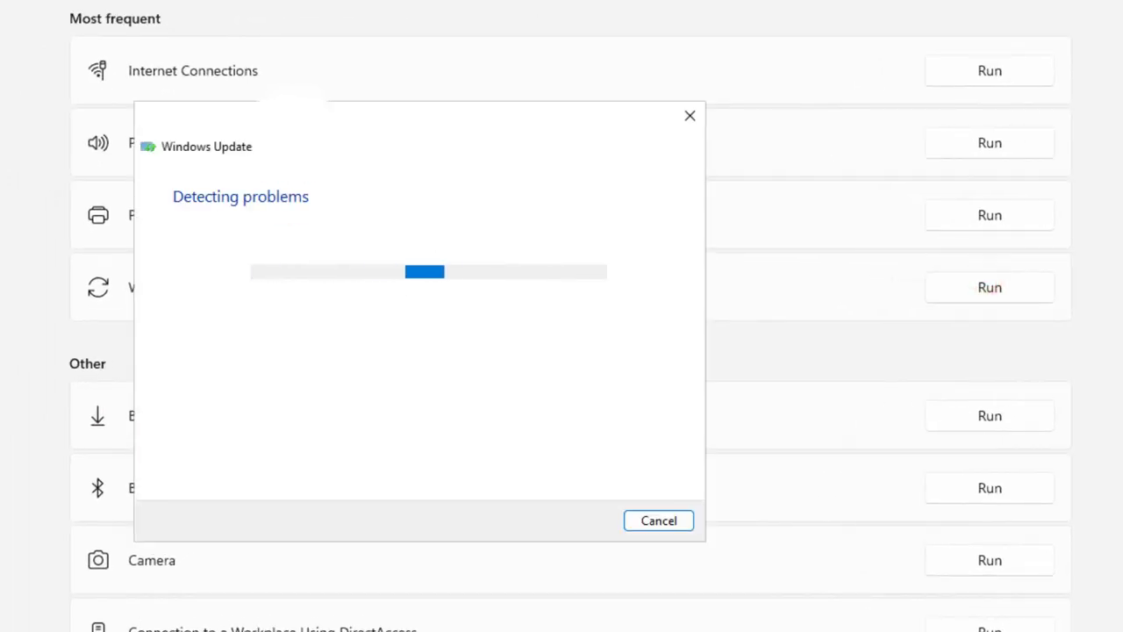
pyautogui.click(295, 117)
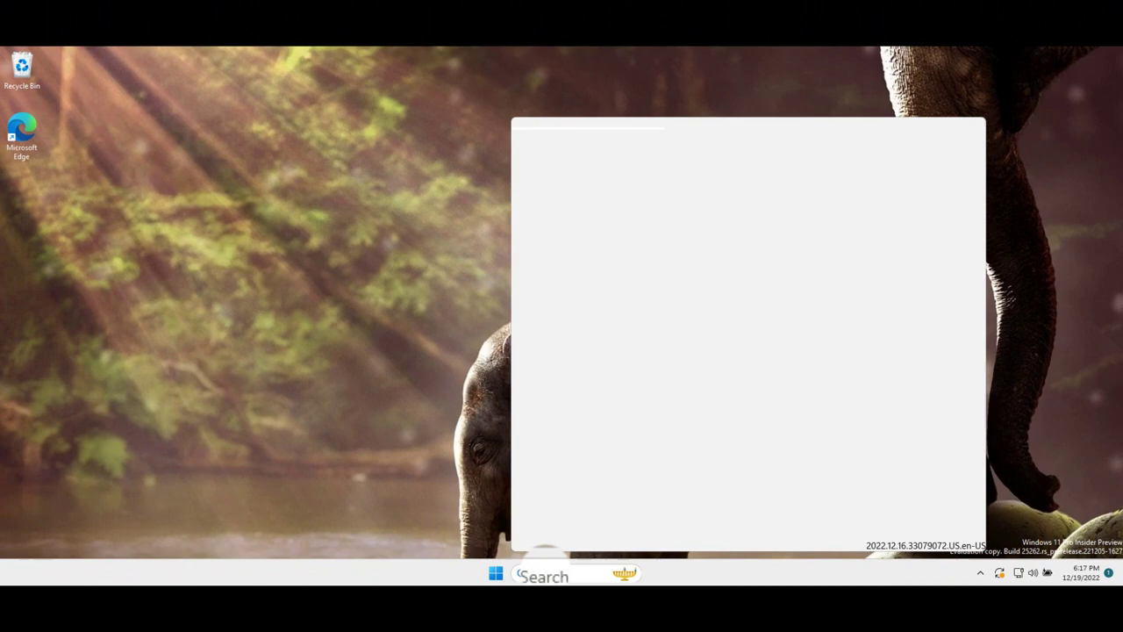
# In msconfig, hide Microsoft services, disable VirtualBox Guest Additions Service, apply, and exit without restarting.
pyautogui.write('msconfig')
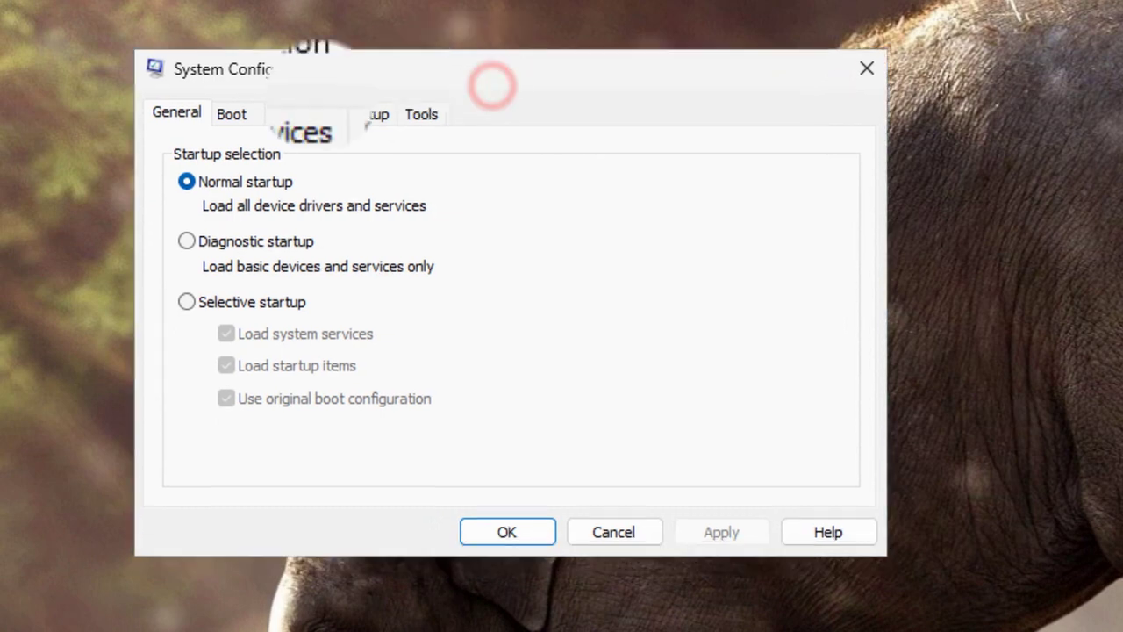
pyautogui.click(299, 112)
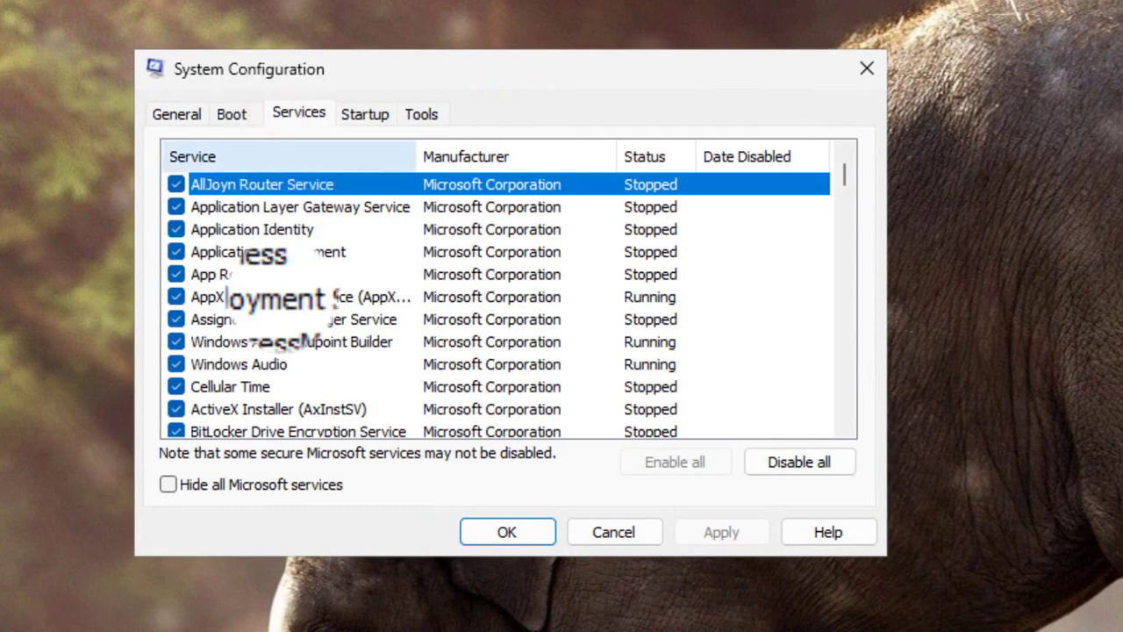
pyautogui.click(167, 481)
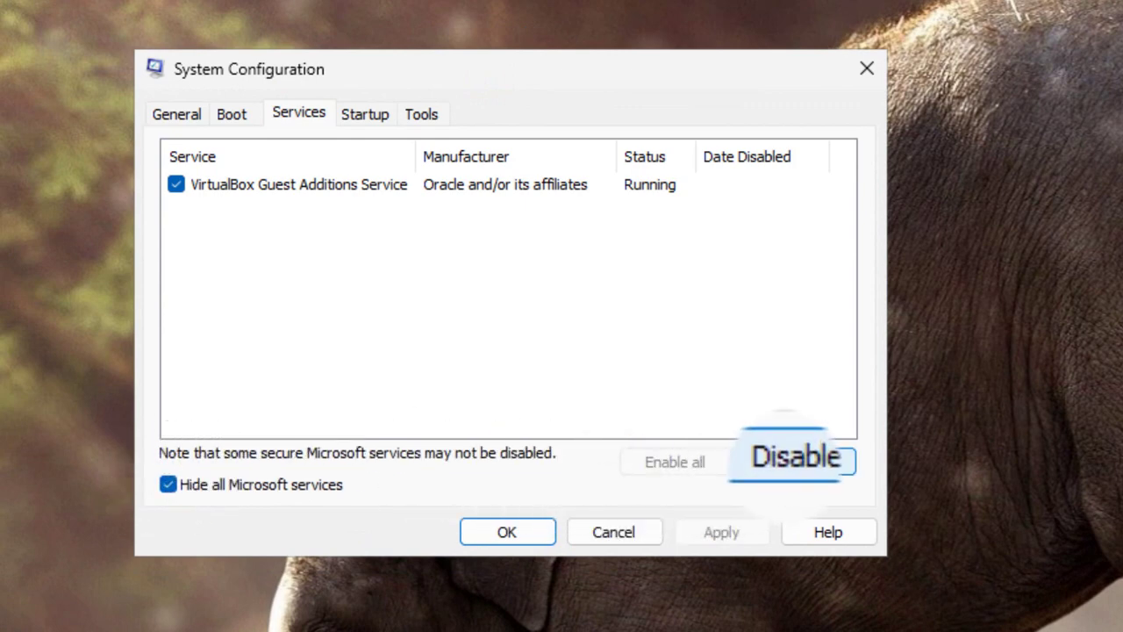
pyautogui.click(784, 461)
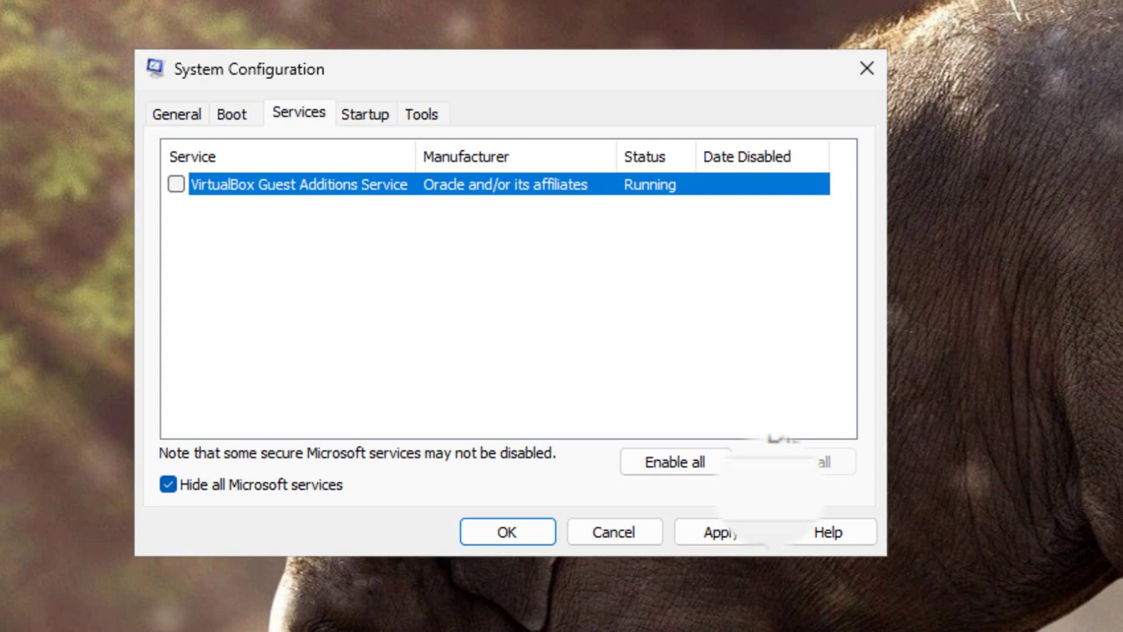
pyautogui.click(738, 533)
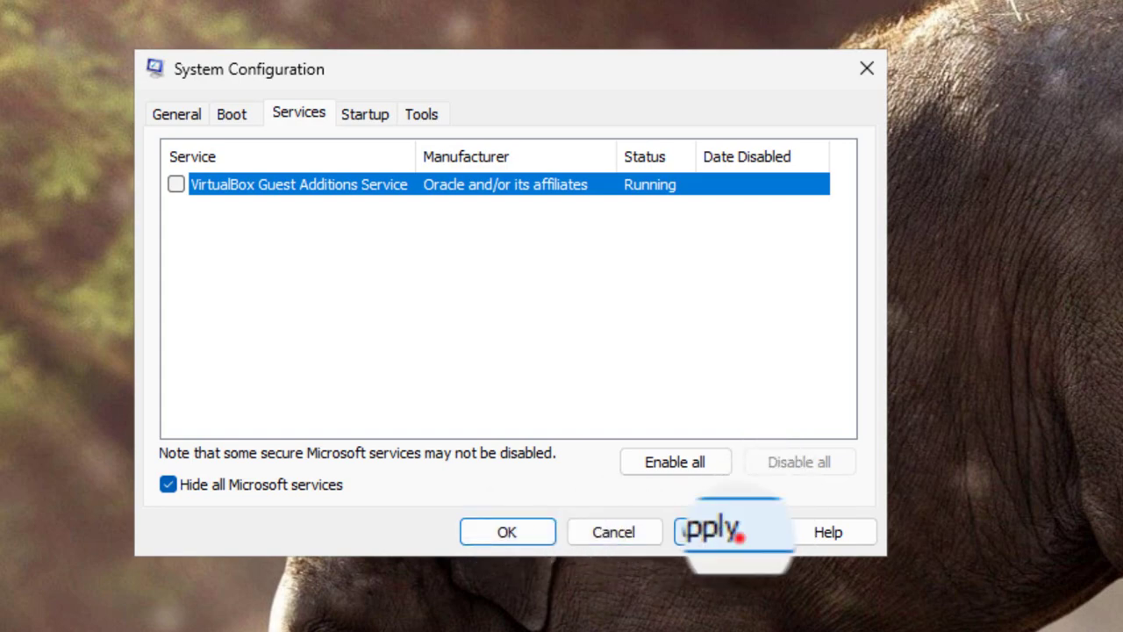
pyautogui.click(531, 532)
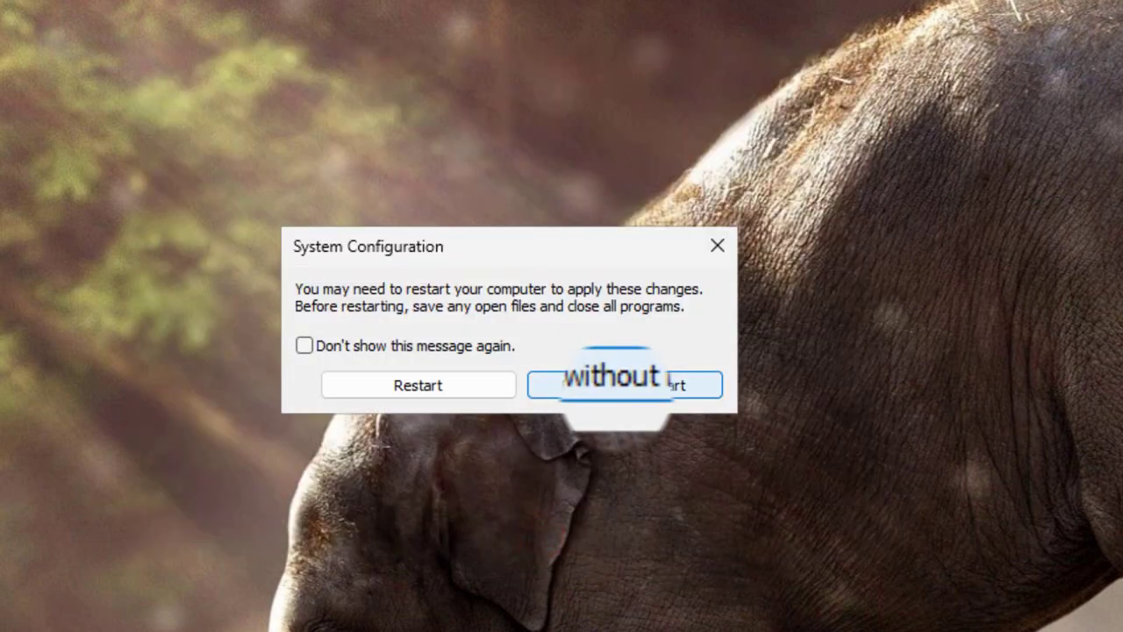
pyautogui.click(621, 385)
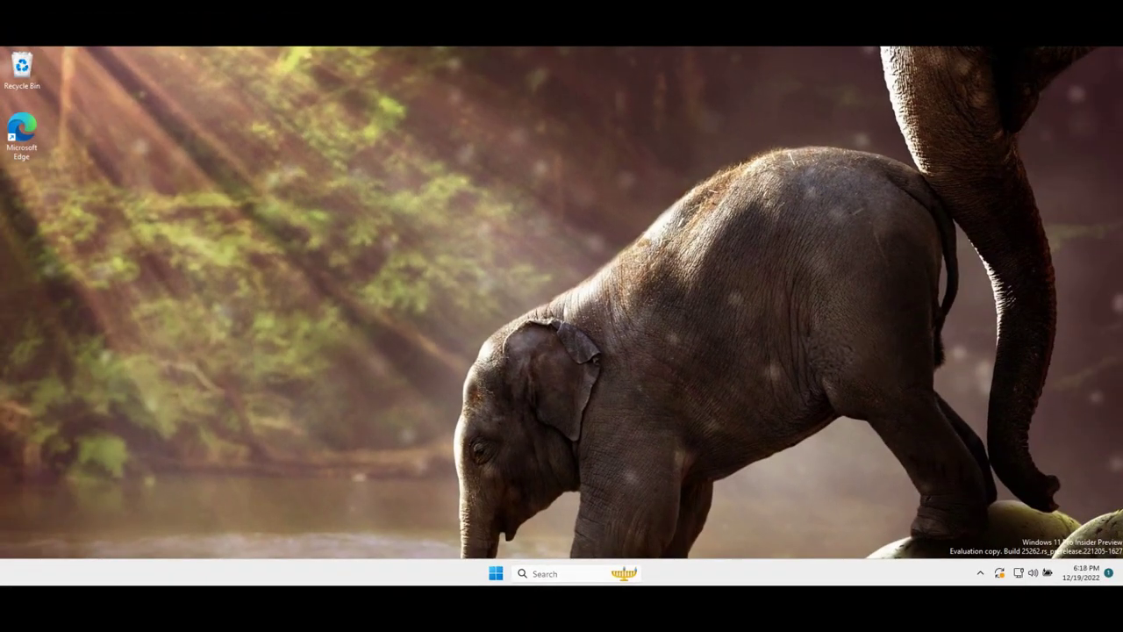
# Open Windows Update via search and check the pending Restart now options without choosing one.
pyautogui.click(544, 576)
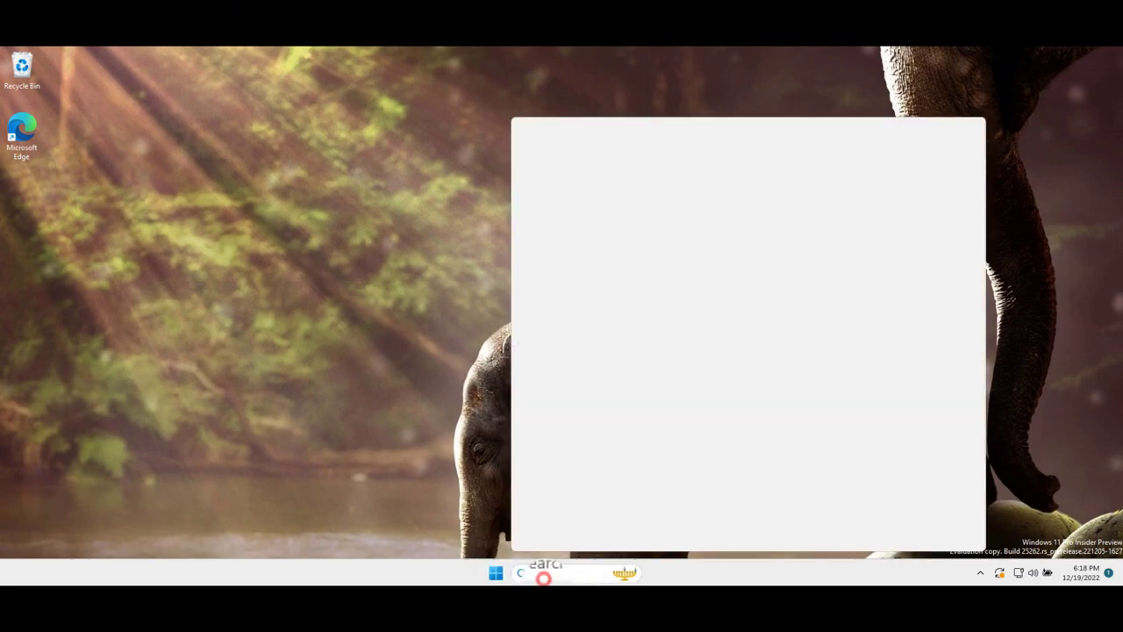
pyautogui.write('windows upda')
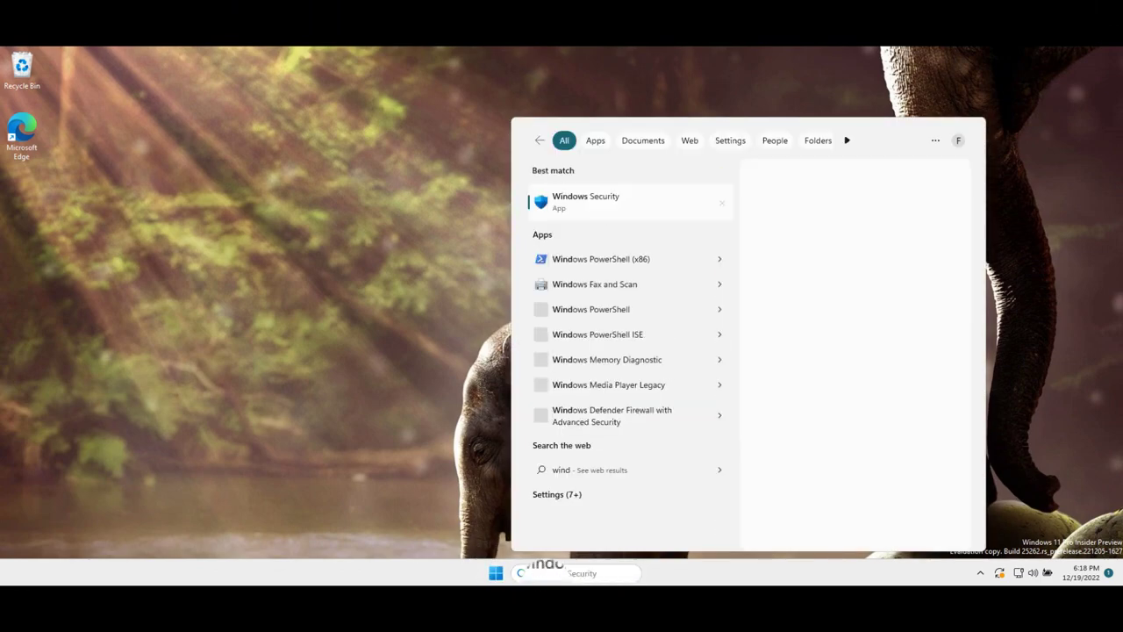
pyautogui.write('te')
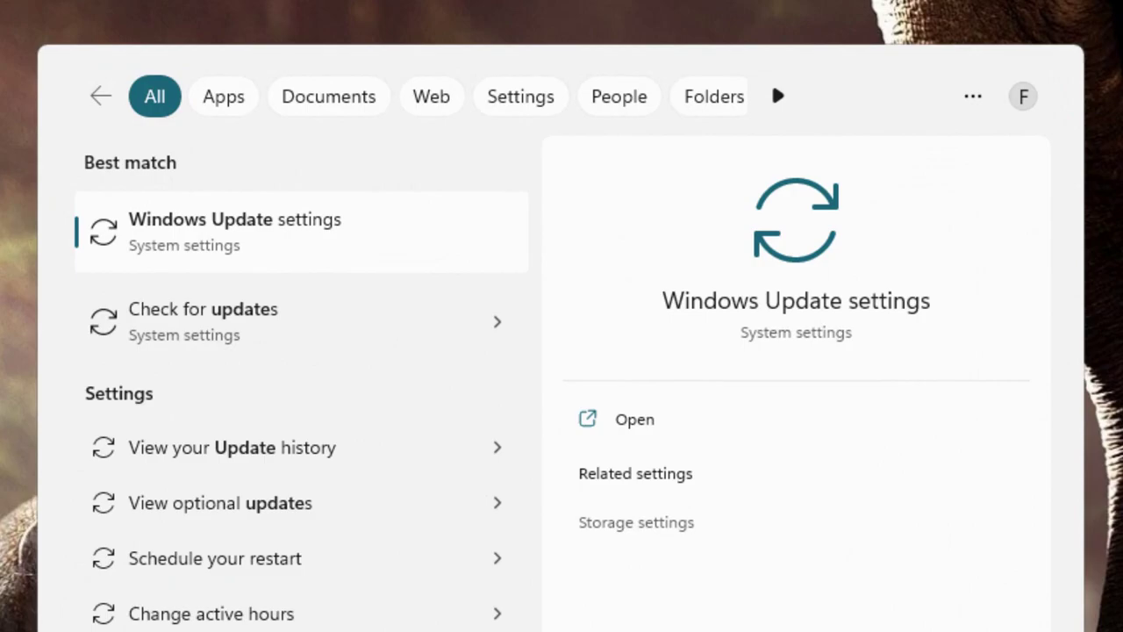
pyautogui.click(289, 303)
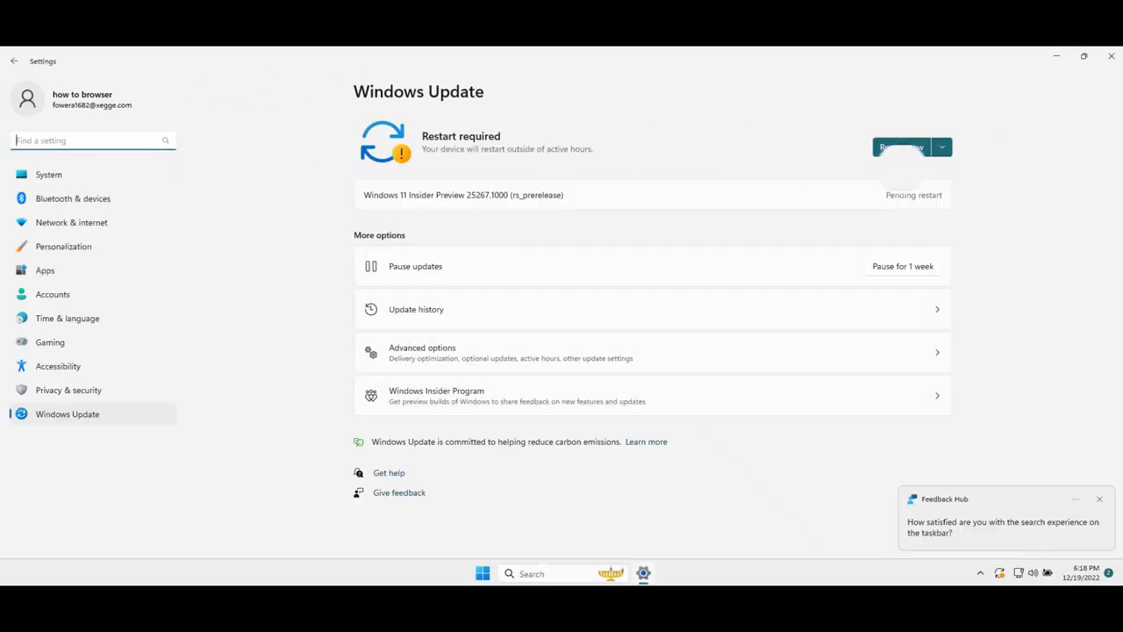
pyautogui.click(941, 146)
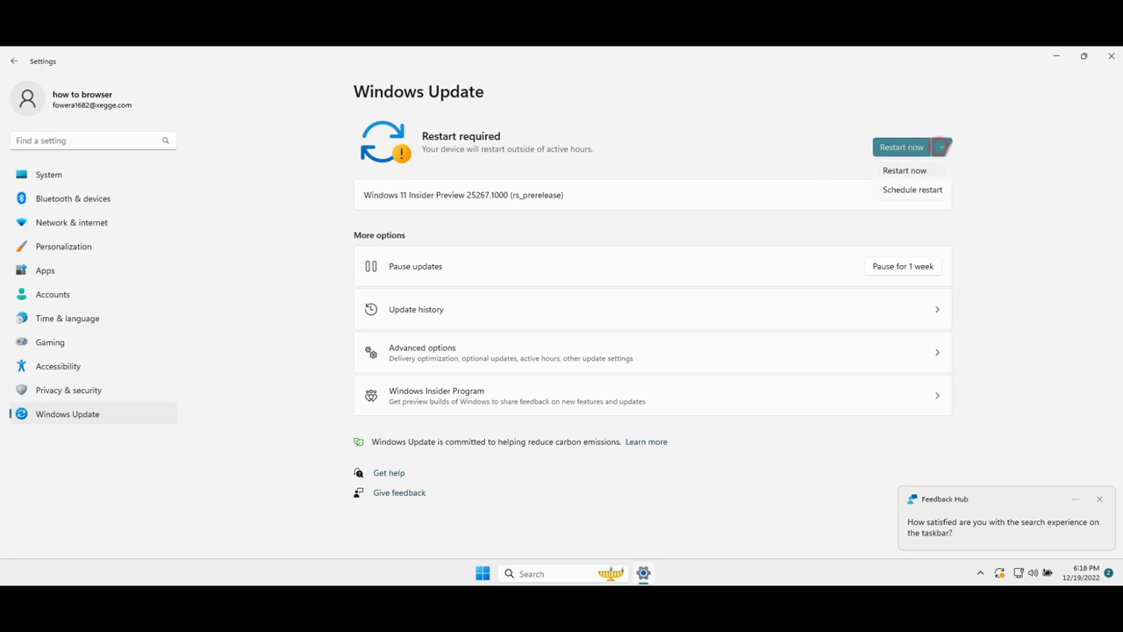
pyautogui.click(980, 170)
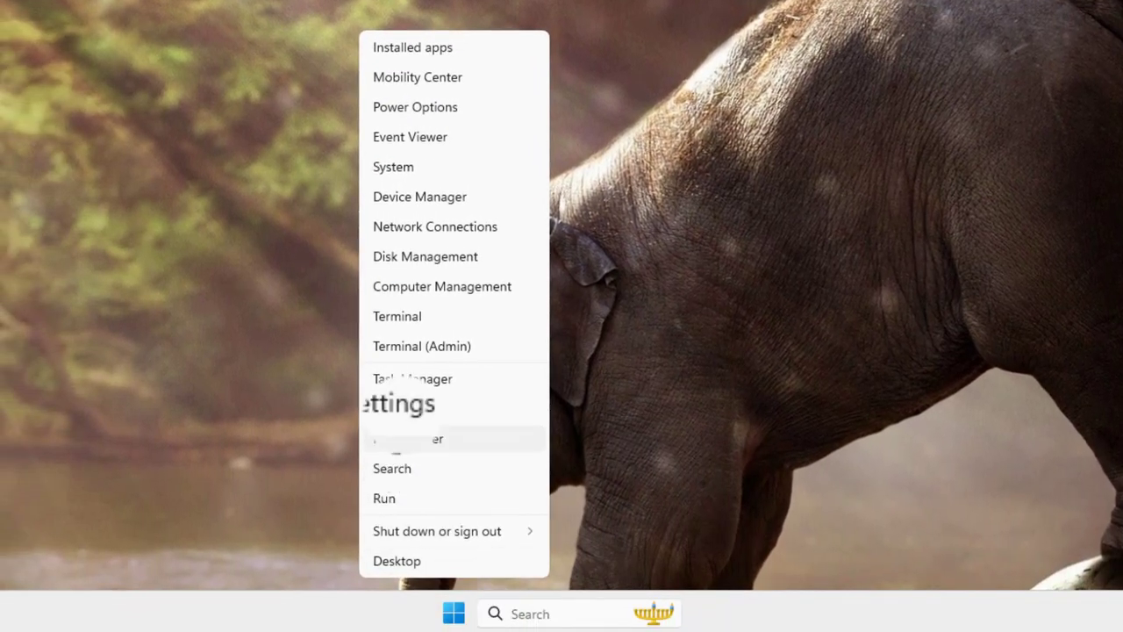
# Open Storage > Temporary files and let the scan finish with 326 MB selected.
pyautogui.press('n')
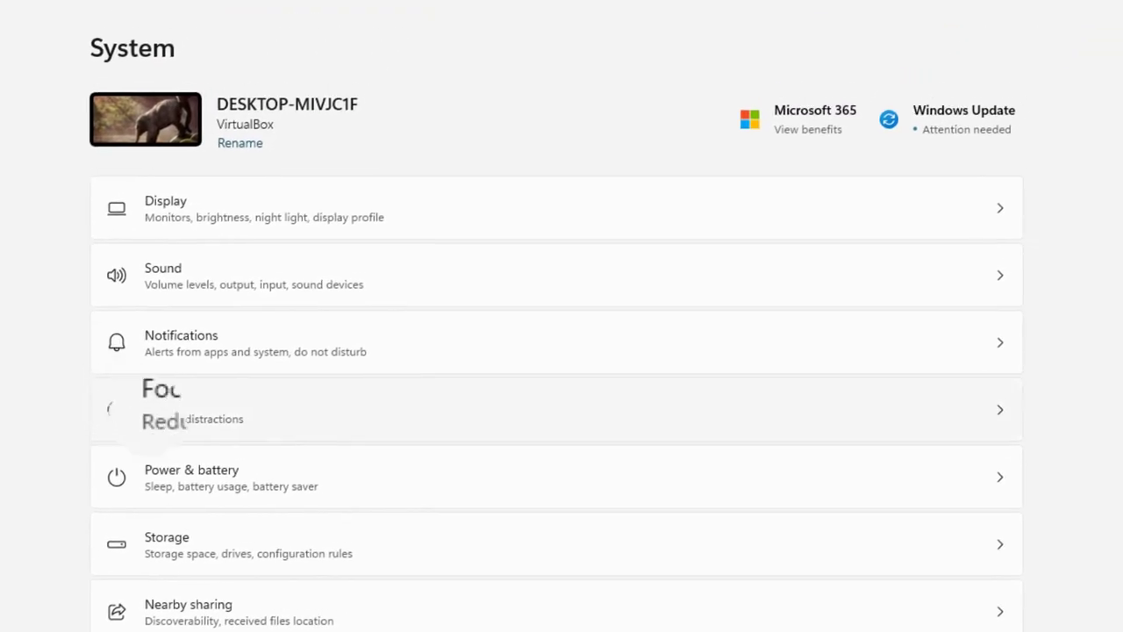
pyautogui.click(172, 535)
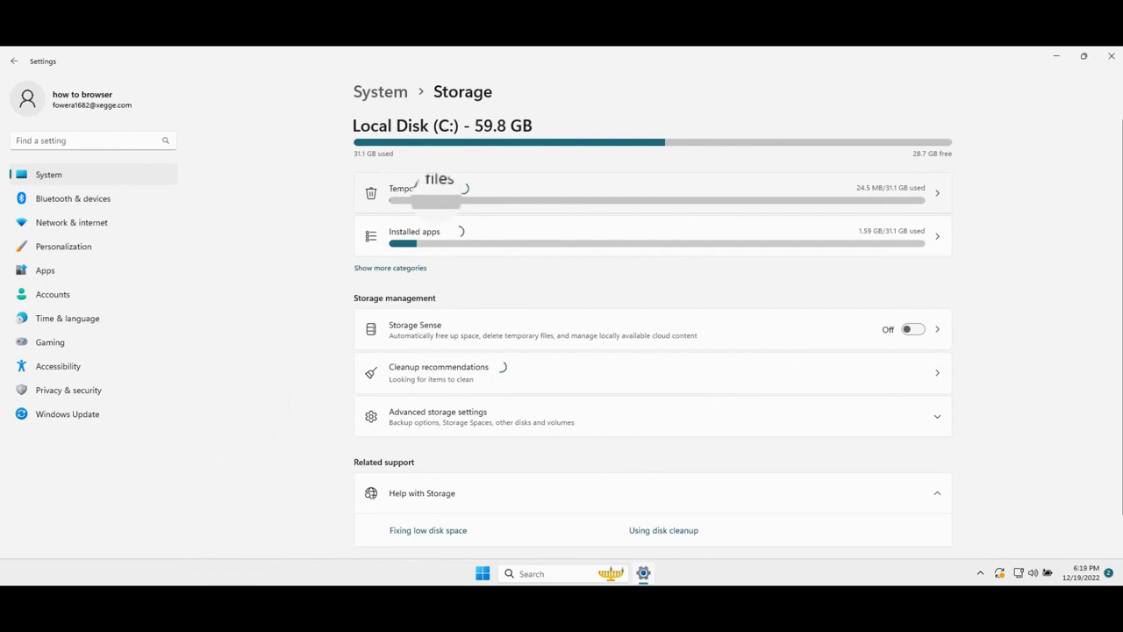
pyautogui.click(421, 193)
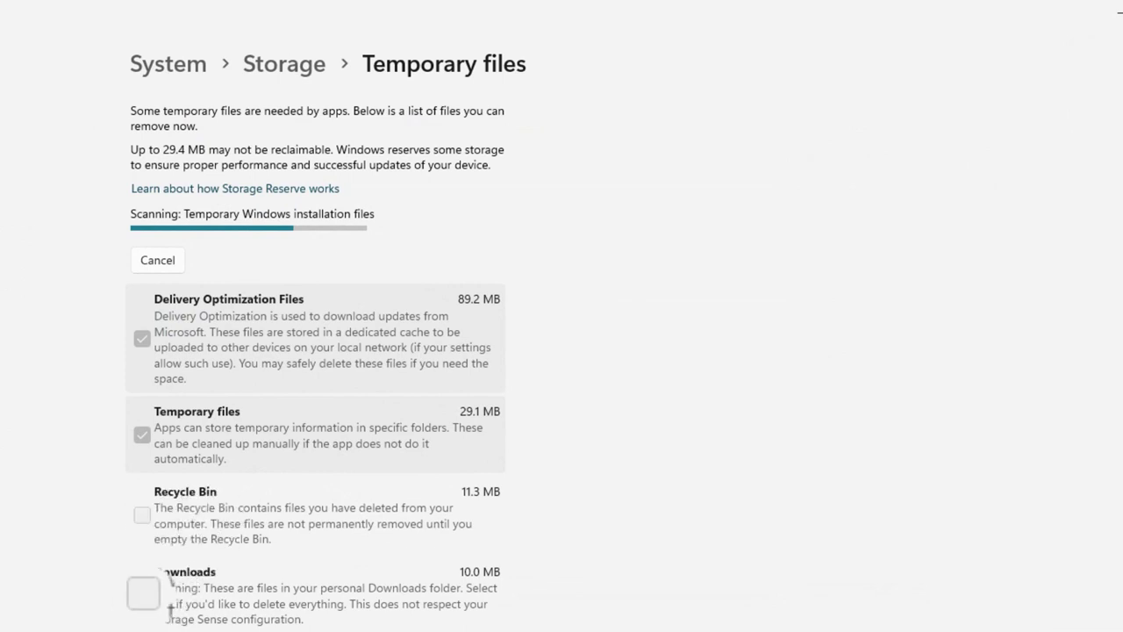
pyautogui.scroll(-3, 174, 570)
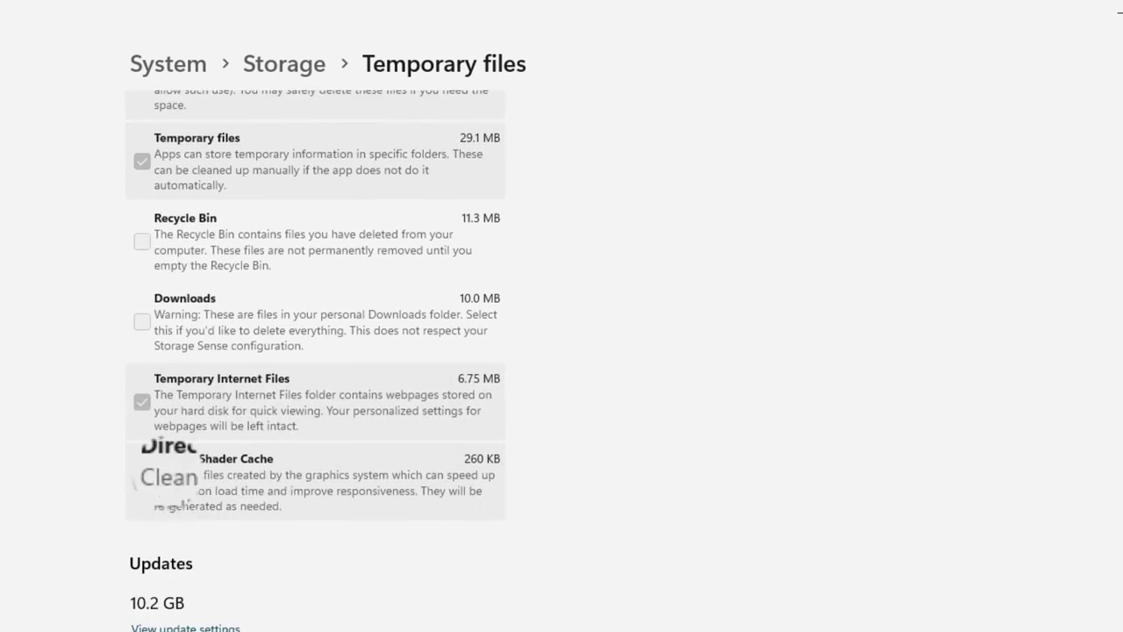
pyautogui.scroll(4, 174, 569)
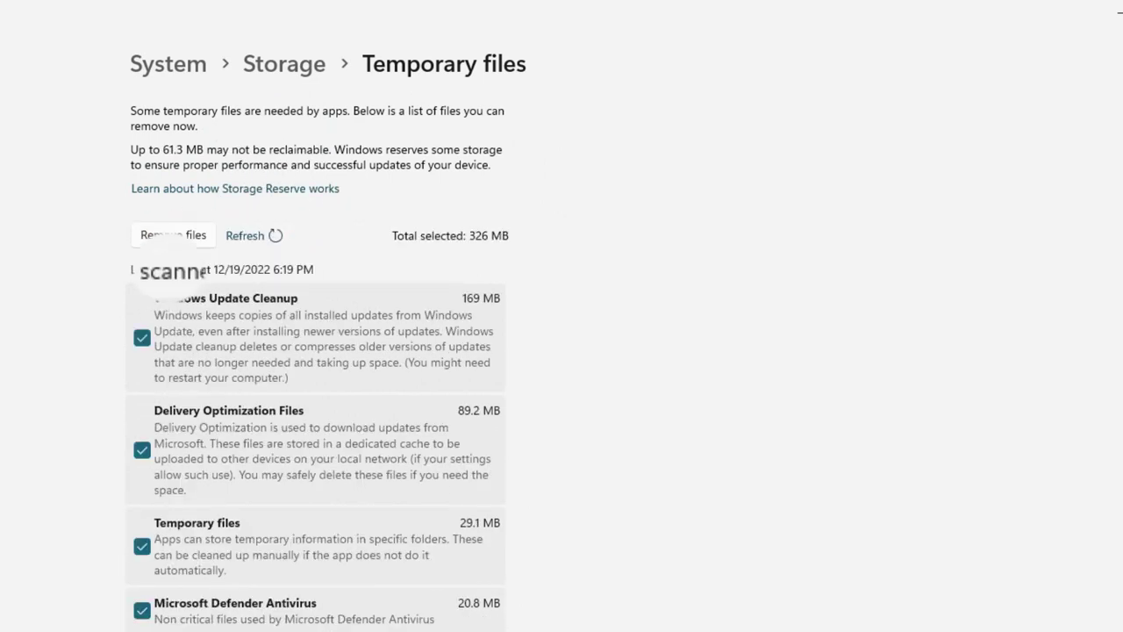
# Remove the 326 MB of selected temporary files, confirming permanent deletion.
pyautogui.click(173, 236)
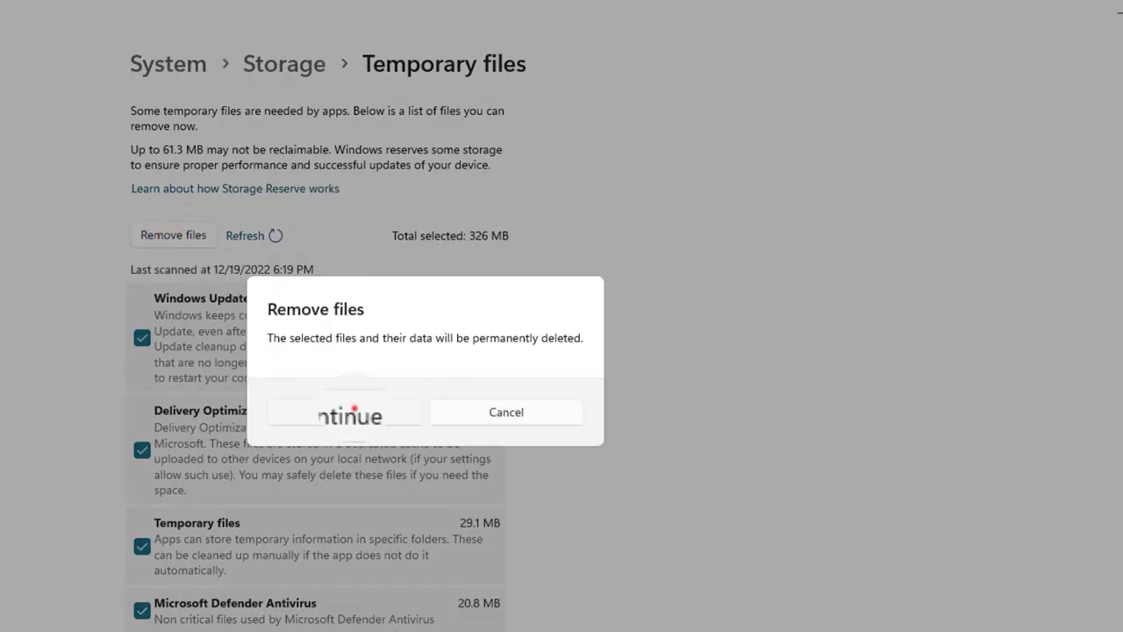
pyautogui.click(354, 410)
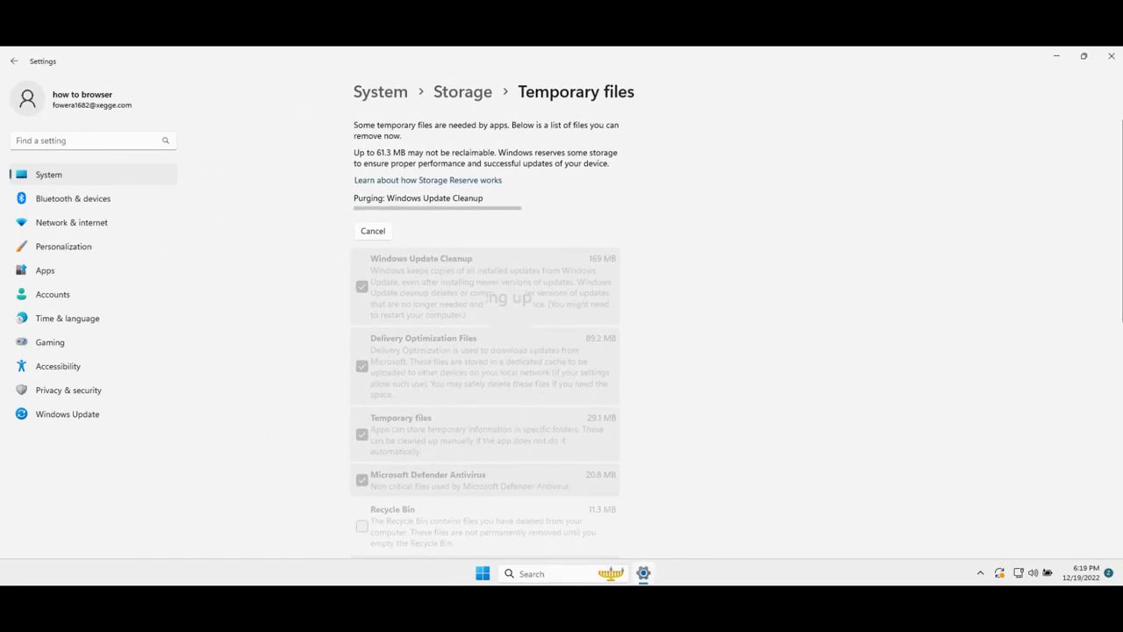
pyautogui.scroll(-2, 485, 351)
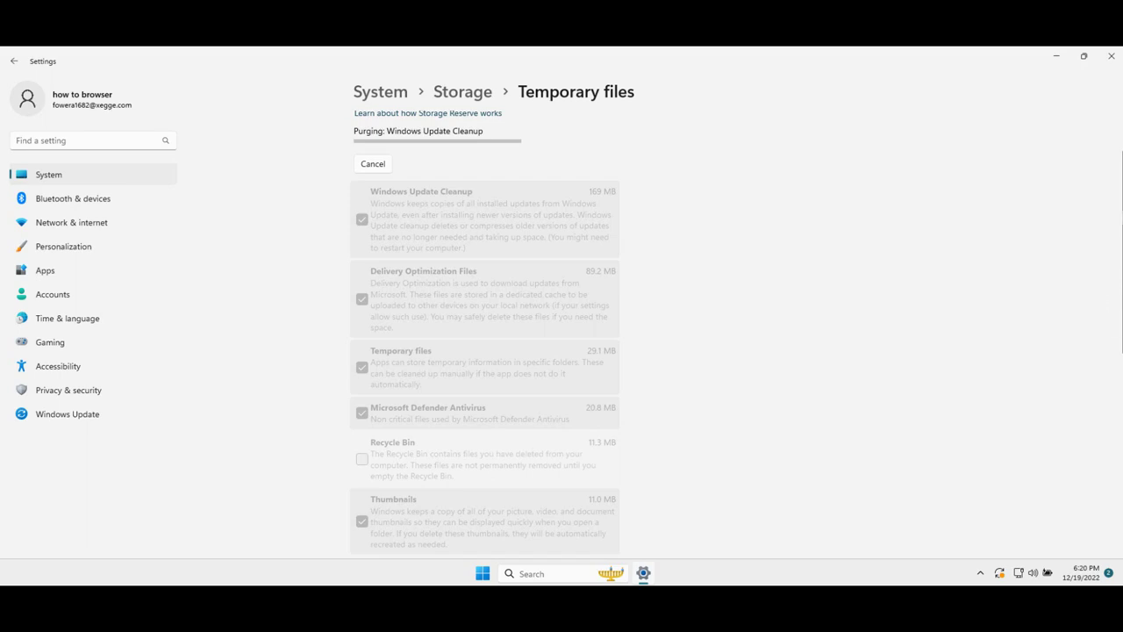
# Close Settings and launch Command Prompt as administrator from a 'cmd' search.
pyautogui.click(1117, 52)
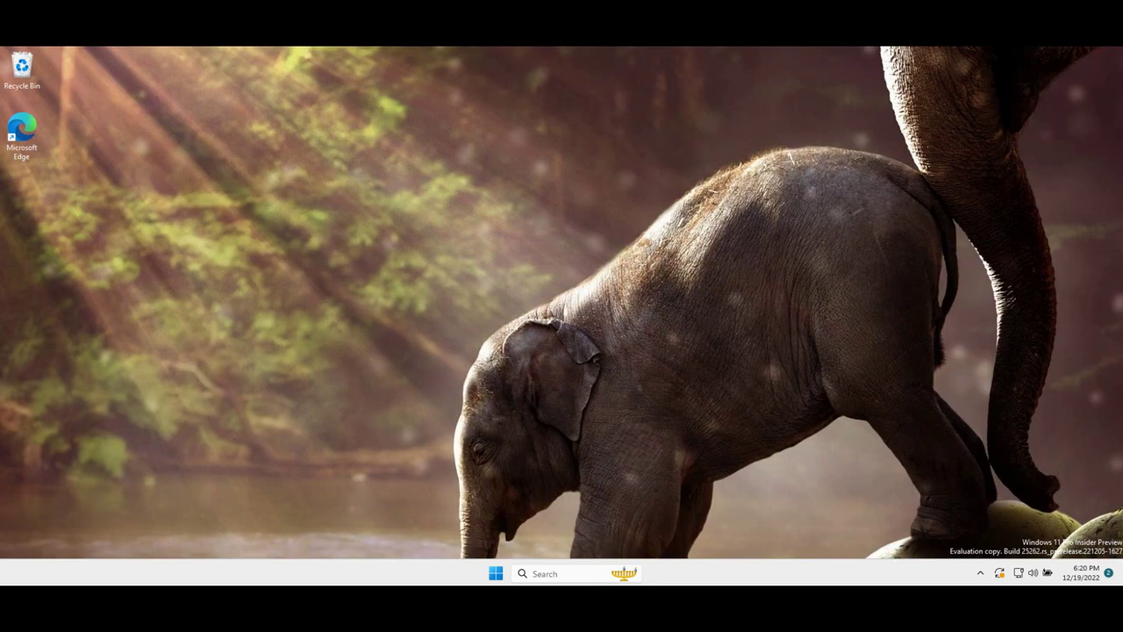
pyautogui.click(546, 574)
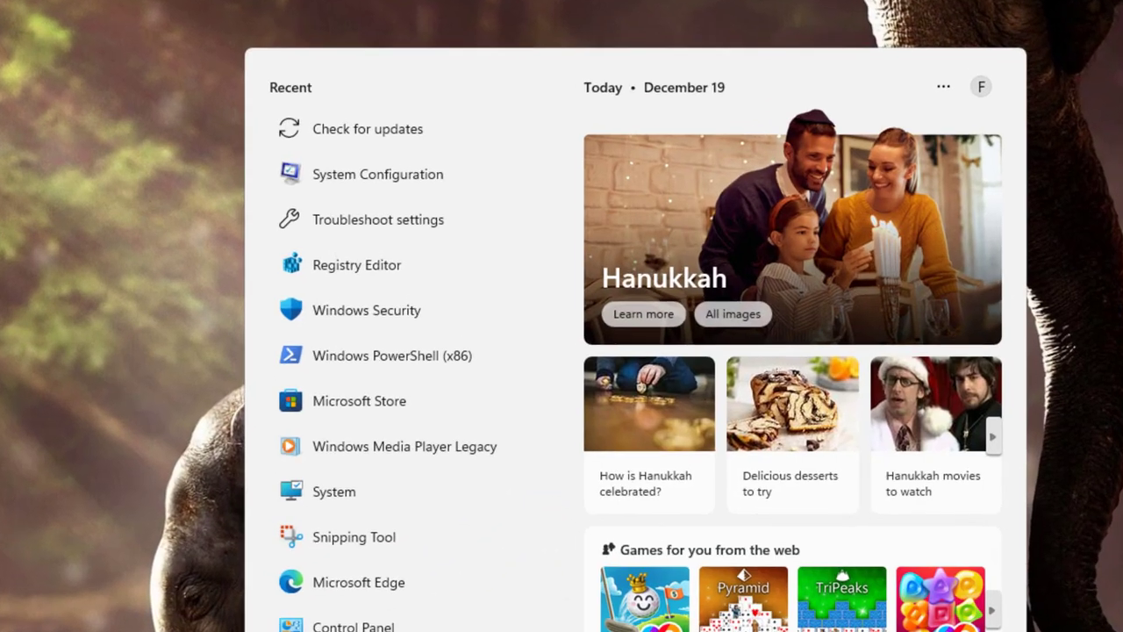
pyautogui.write('cmd')
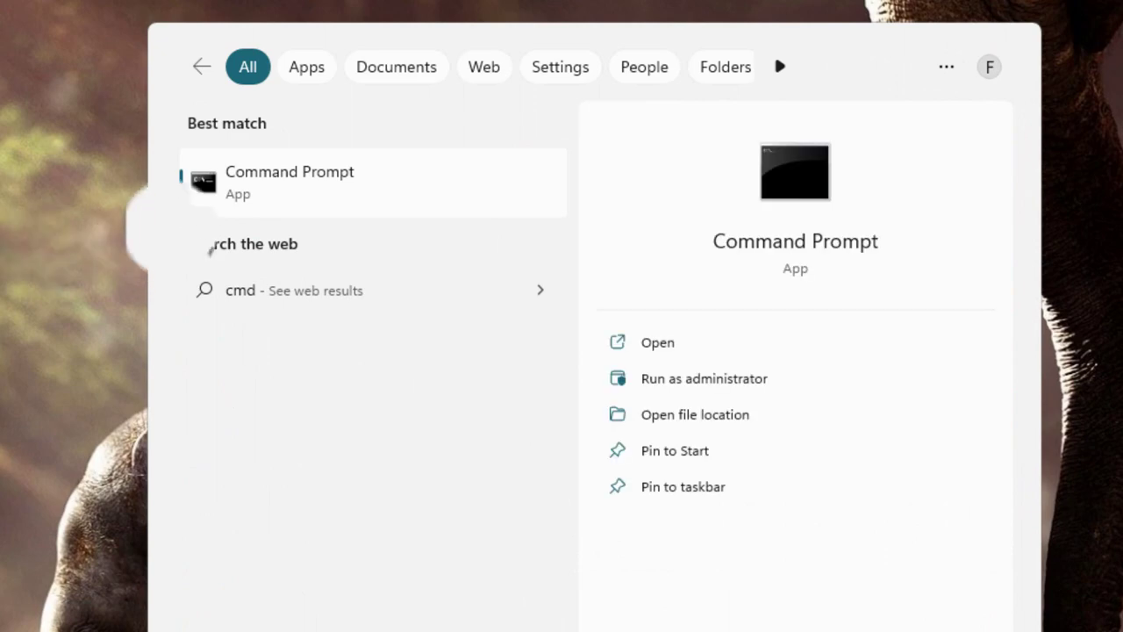
pyautogui.rightClick(233, 175)
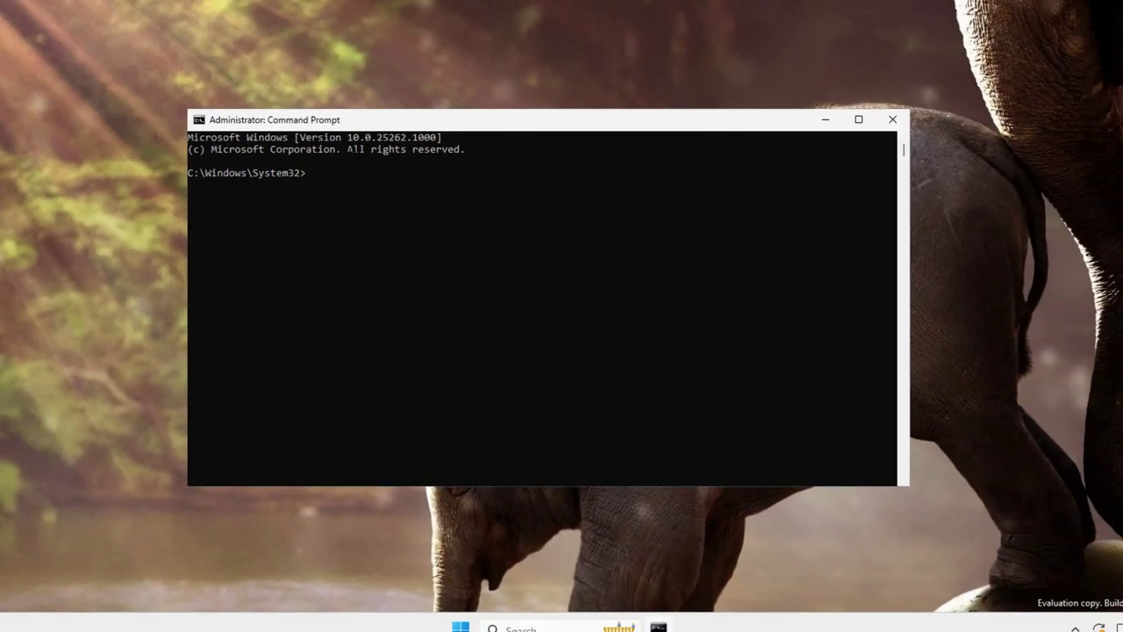
pyautogui.click(393, 213)
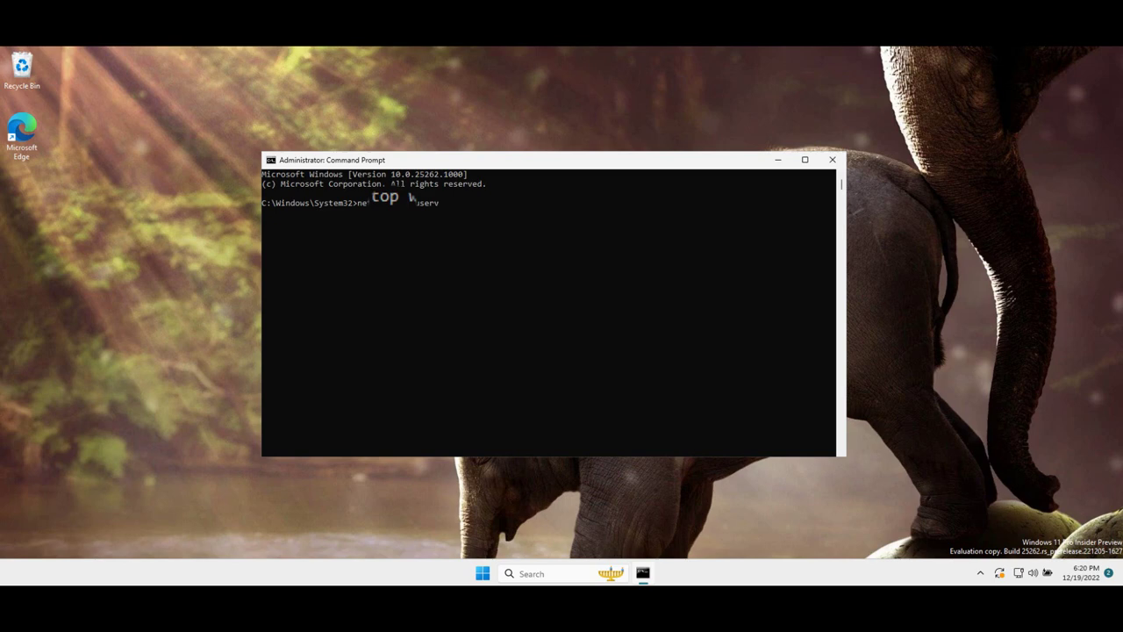
# Enter 'net stop bits' and 'net stop appidsv', then erase the run-together text.
pyautogui.press('BackSpace')
pyautogui.press('BackSpace')
pyautogui.press('BackSpace')
pyautogui.press('BackSpace')
pyautogui.press('BackSpace')
pyautogui.press('BackSpace')
pyautogui.press('BackSpace')
pyautogui.press('BackSpace')
pyautogui.press('BackSpace')
pyautogui.press('BackSpace')
pyautogui.press('BackSpace')
pyautogui.press('BackSpace')
pyautogui.press('BackSpace')
pyautogui.press('BackSpace')
pyautogui.press('BackSpace')
pyautogui.click(401, 206)
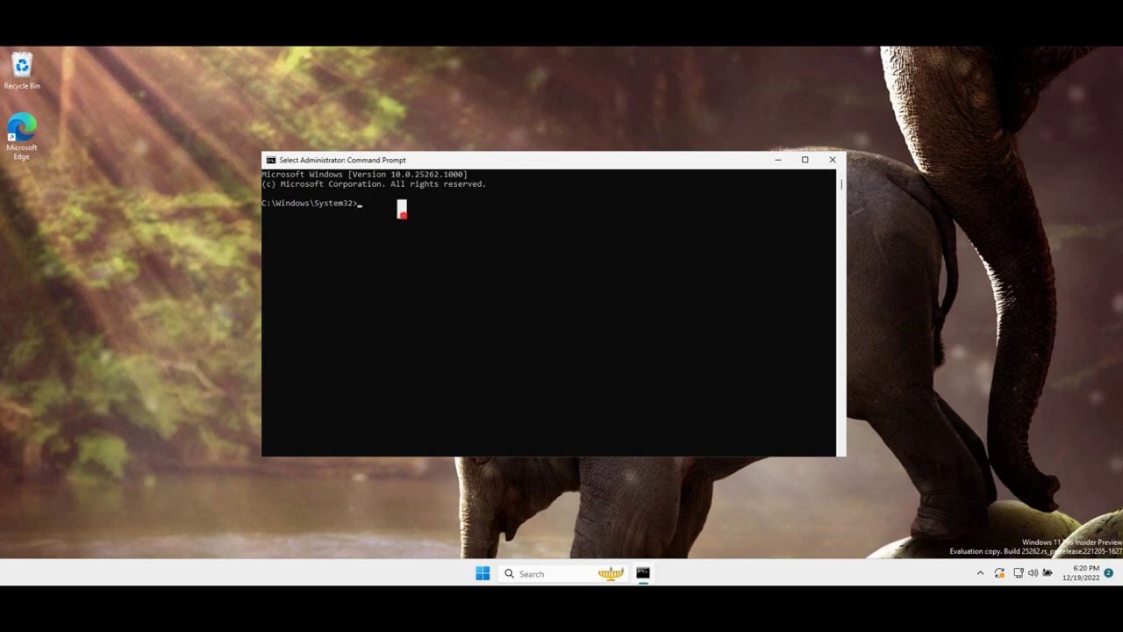
pyautogui.write('net stop bits')
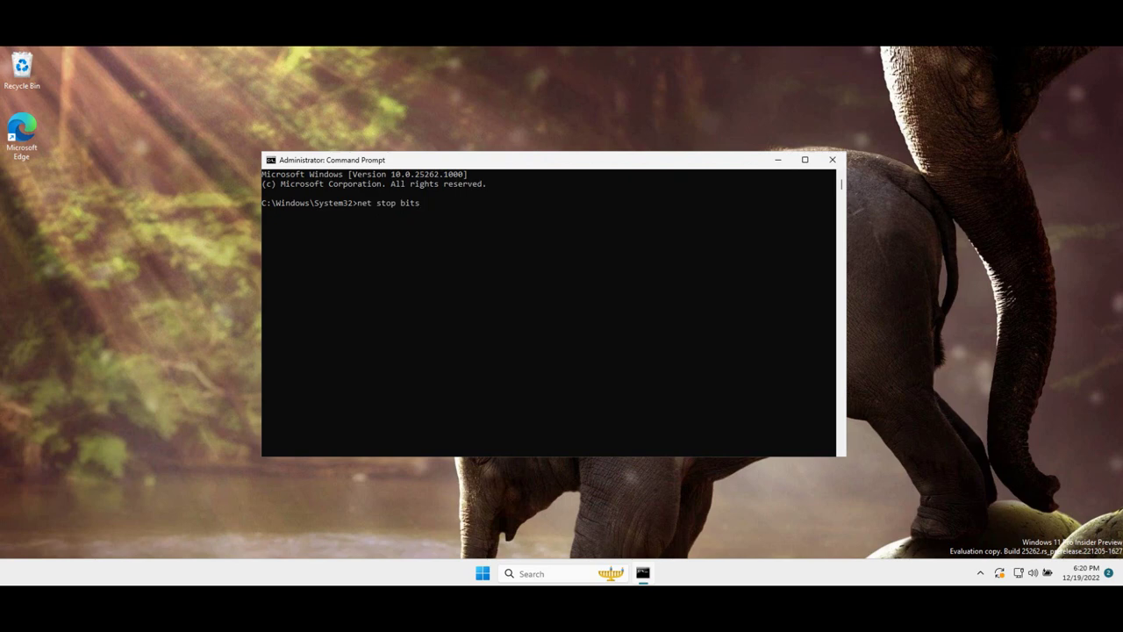
pyautogui.click(359, 203)
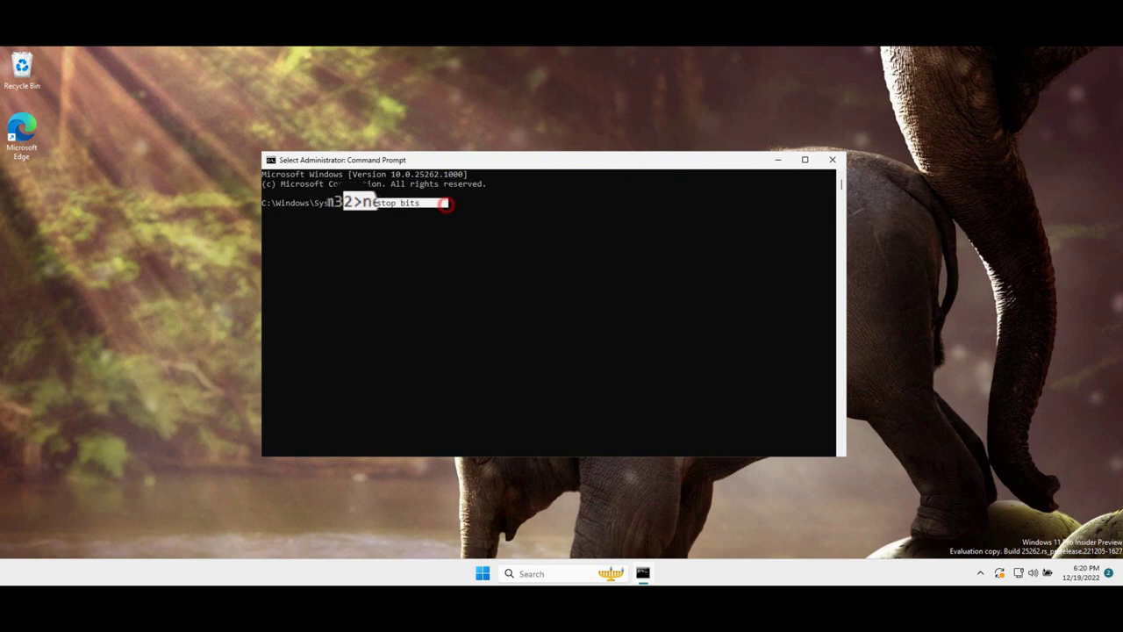
pyautogui.write('net stop appidsv')
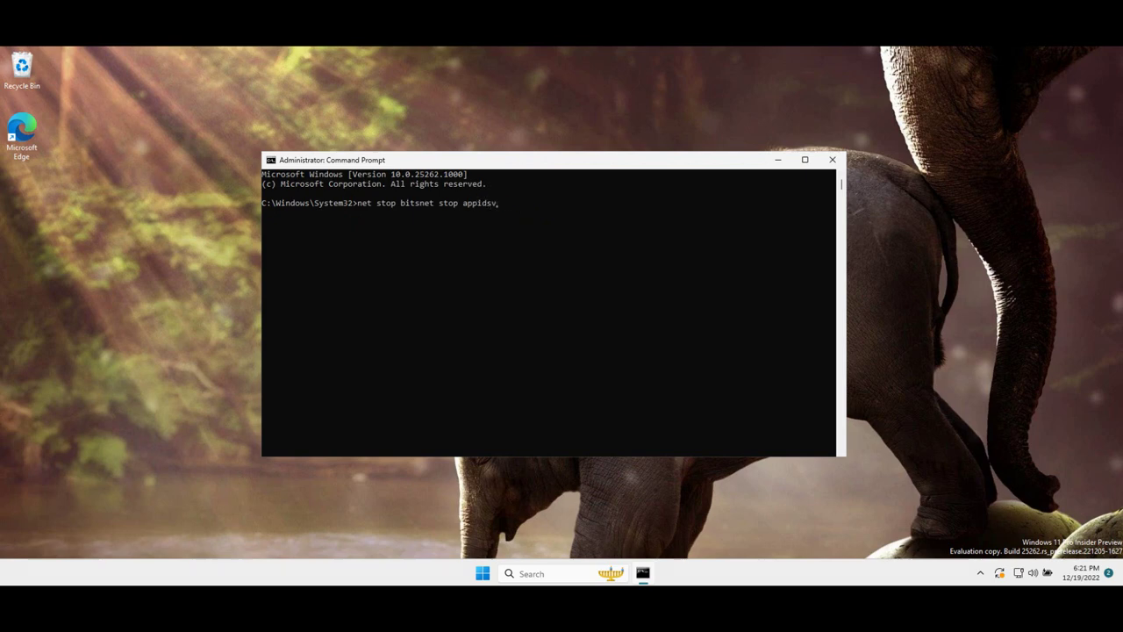
pyautogui.press('BackSpace')
pyautogui.press('BackSpace')
pyautogui.press('BackSpace')
pyautogui.press('BackSpace')
pyautogui.press('BackSpace')
pyautogui.press('BackSpace')
pyautogui.press('BackSpace')
pyautogui.press('BackSpace')
pyautogui.press('BackSpace')
pyautogui.press('BackSpace')
pyautogui.press('BackSpace')
pyautogui.press('BackSpace')
pyautogui.press('BackSpace')
pyautogui.press('BackSpace')
pyautogui.press('BackSpace')
pyautogui.press('BackSpace')
pyautogui.press('BackSpace')
pyautogui.press('BackSpace')
pyautogui.press('BackSpace')
pyautogui.press('BackSpace')
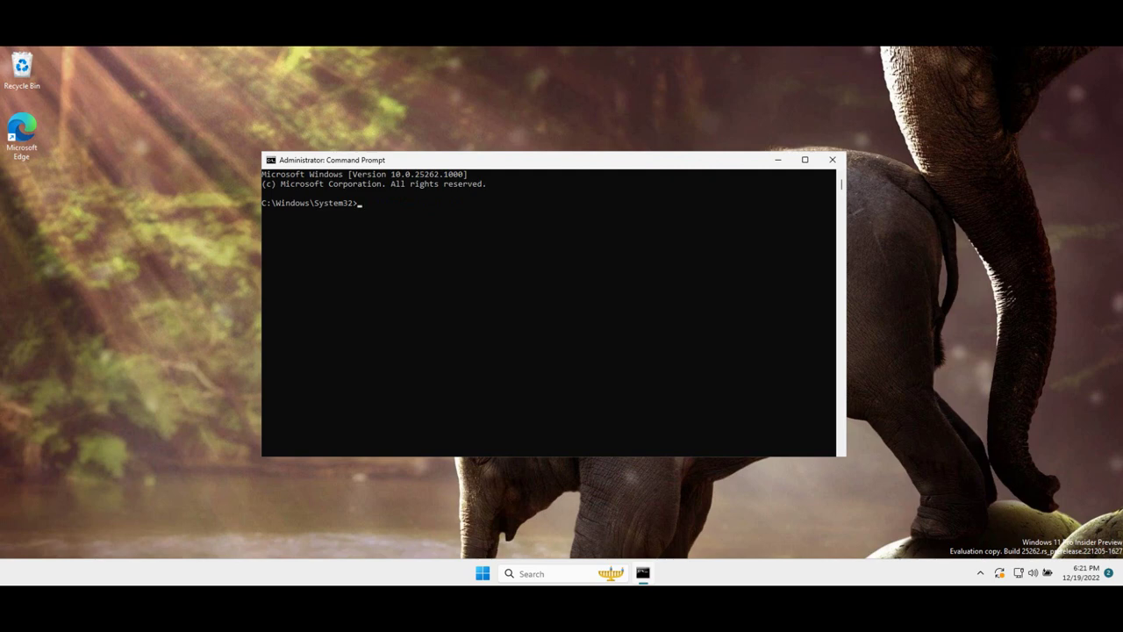
# Paste 'net stop cryptsvc' at the Administrator Command Prompt line.
pyautogui.rightClick(401, 205)
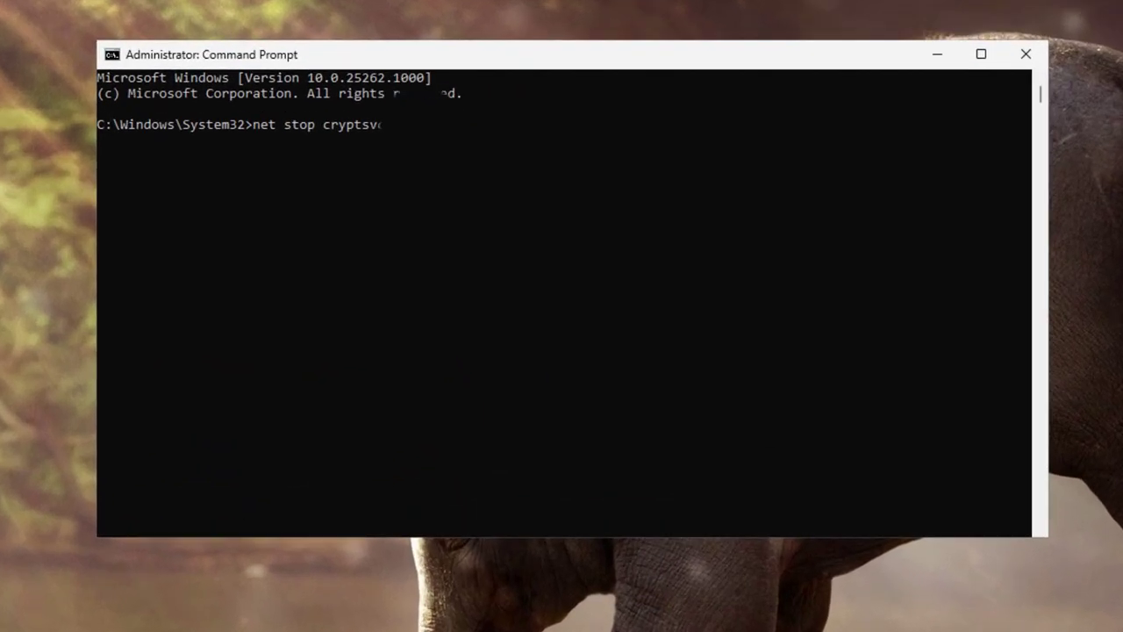
# Add 'Ren %systemroot%\SoftwareDistribution SoftwareDistribution.old', retyping the 'ld' ending of the new name.
pyautogui.moveTo(461, 203); pyautogui.dragTo(385, 203)
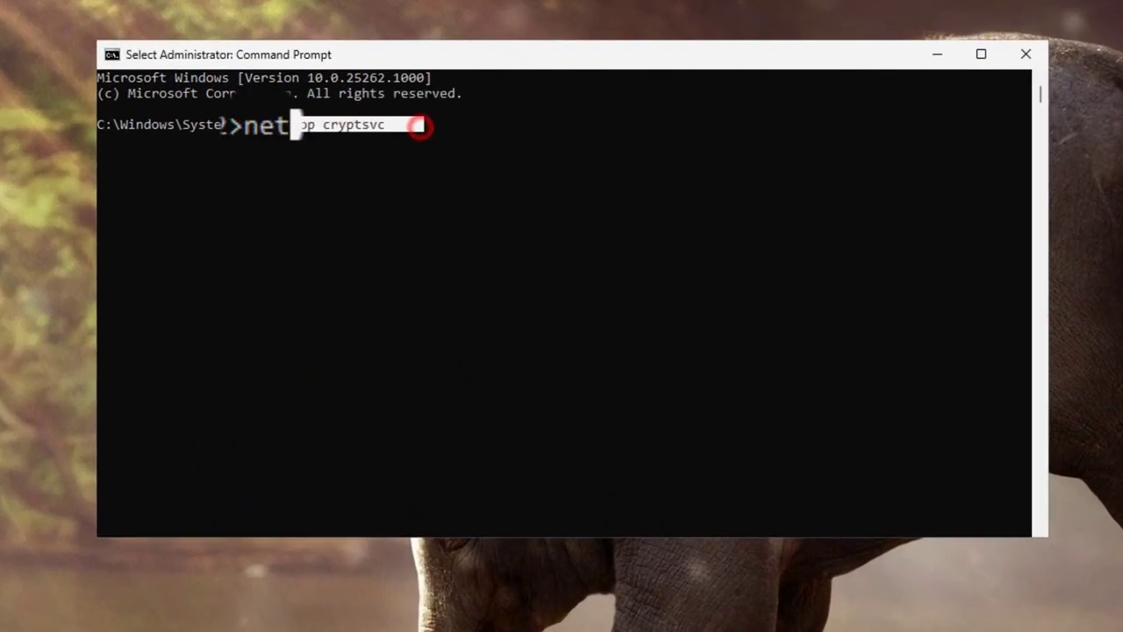
pyautogui.write('Ren %systemroot%\\SoftwareDistribution SoftwareDistribution.old')
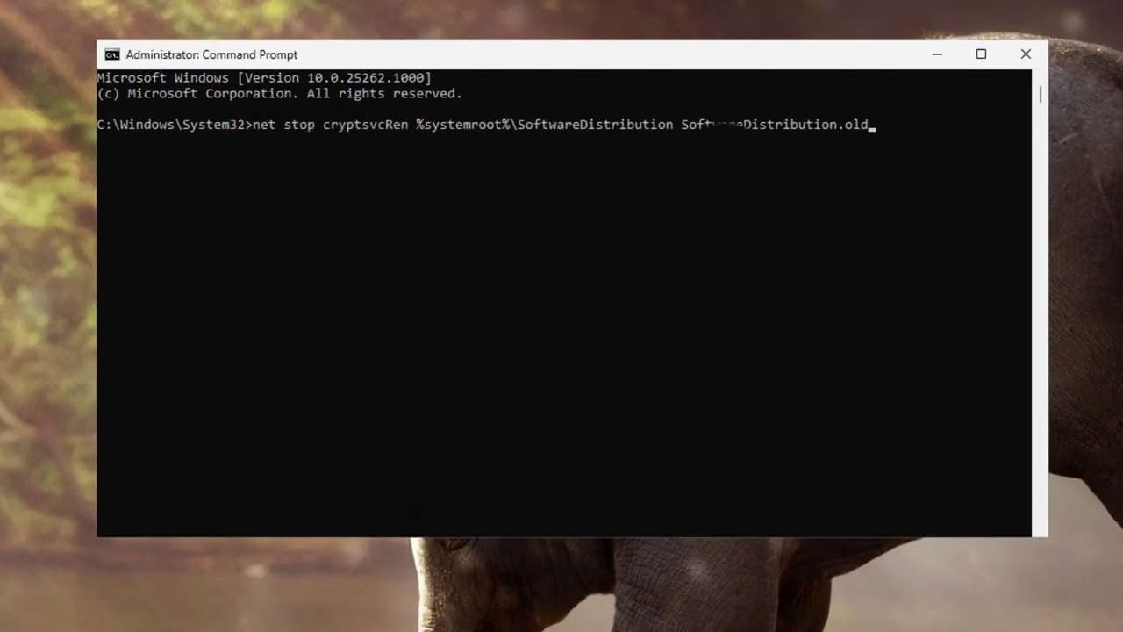
pyautogui.press('BackSpace')
pyautogui.press('BackSpace')
pyautogui.write('ld')
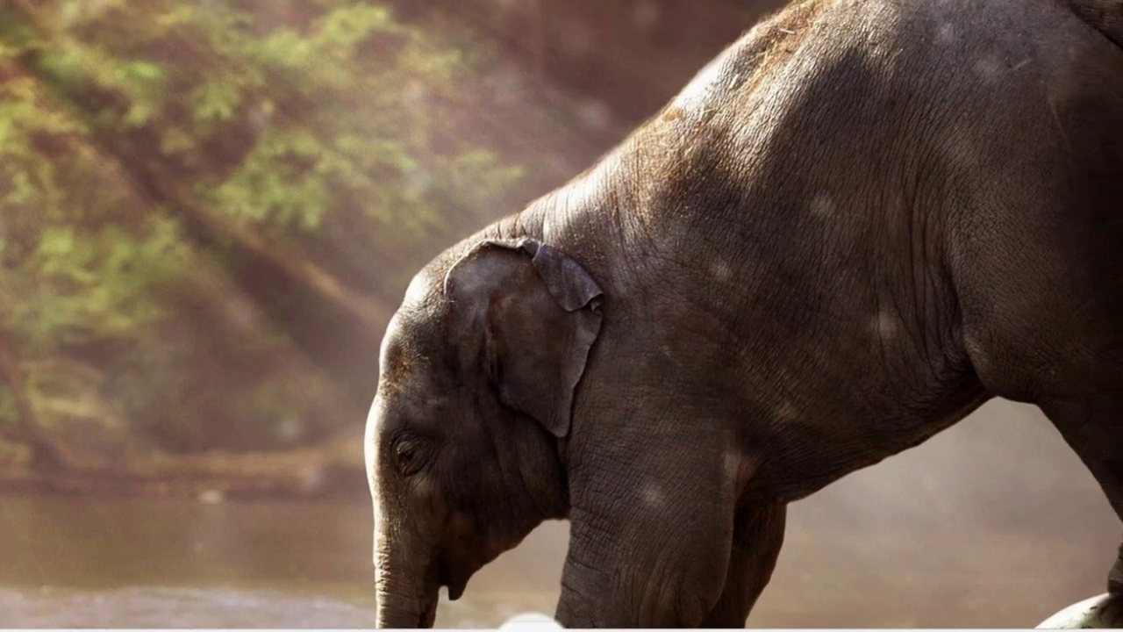
# Launch Device Manager from the Win+X quick-link menu.
pyautogui.press('super+s')
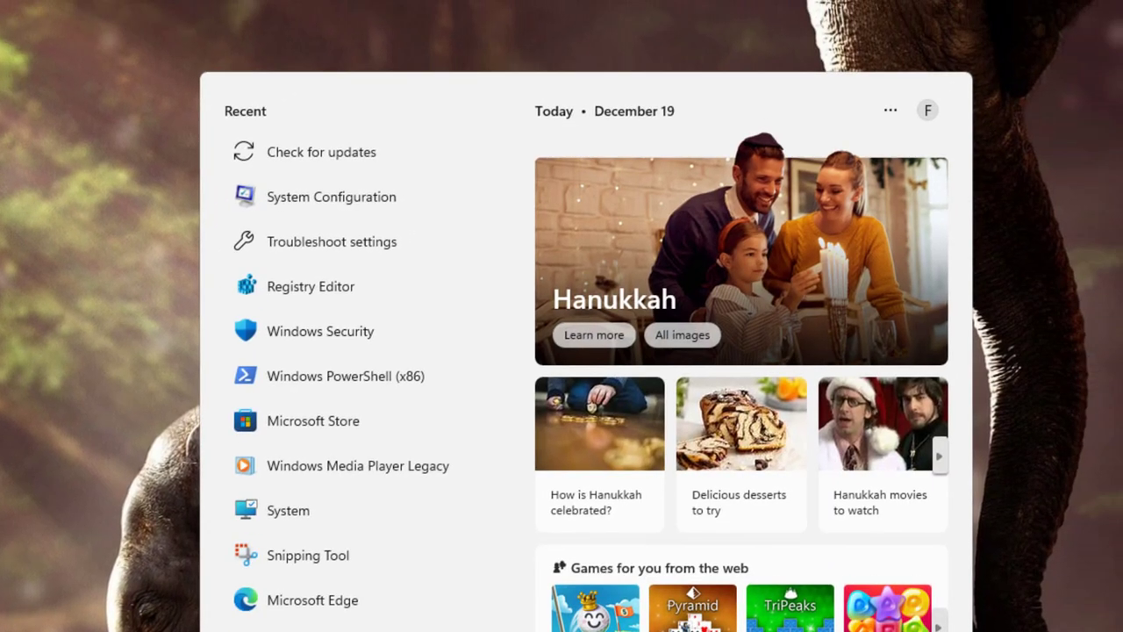
pyautogui.press('Escape')
pyautogui.press('super+x')
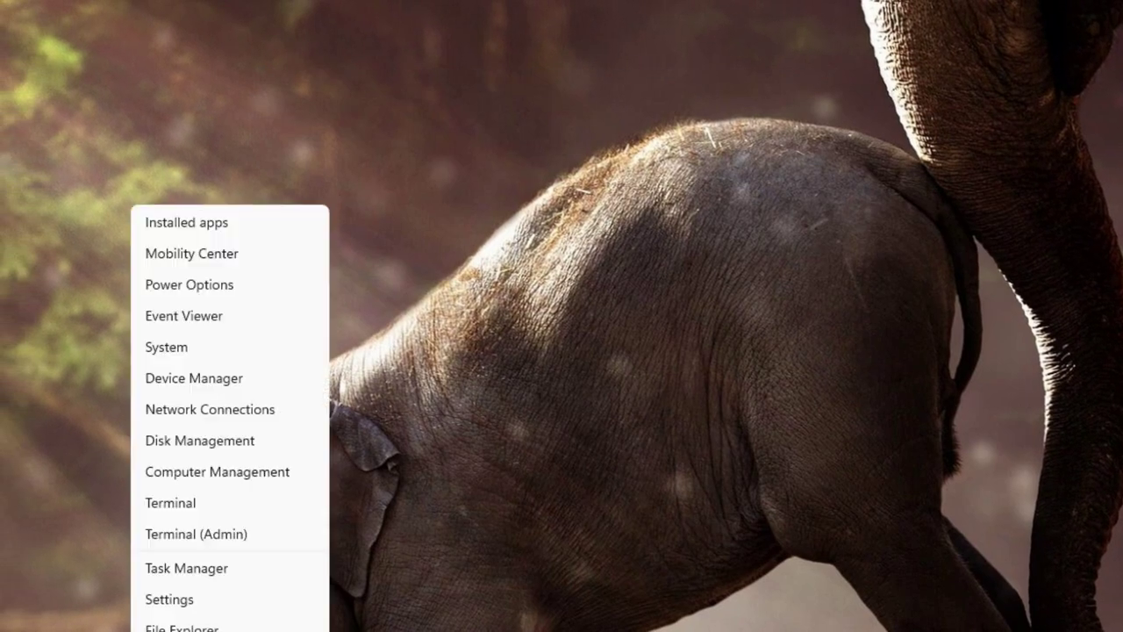
pyautogui.press('Up')
pyautogui.press('Up')
pyautogui.press('Up')
pyautogui.press('Up')
pyautogui.press('Up')
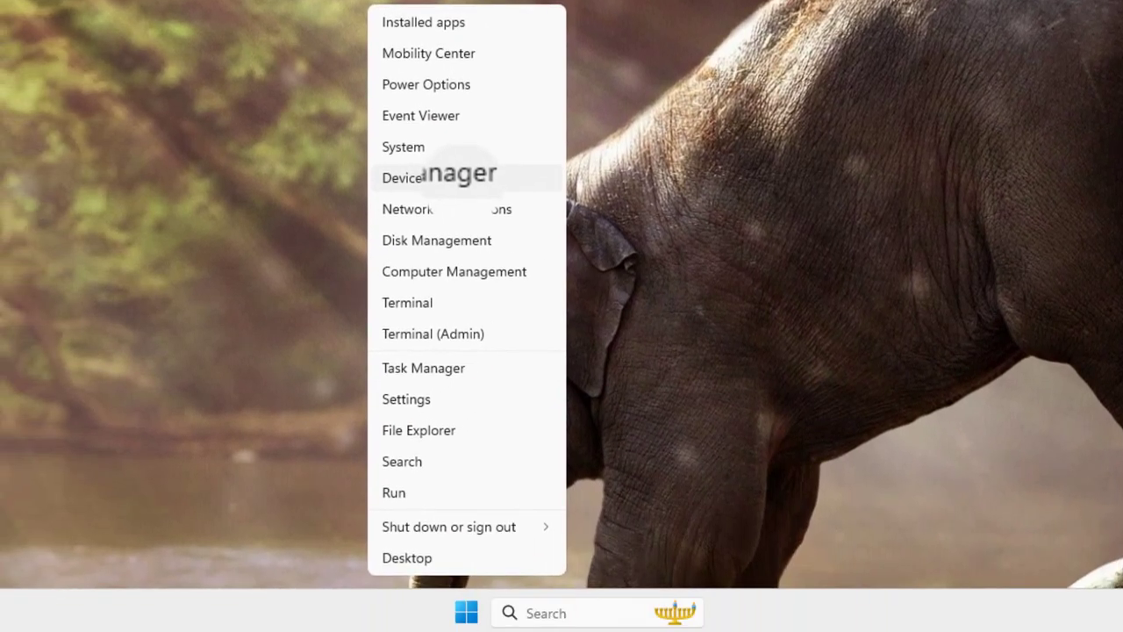
pyautogui.click(462, 180)
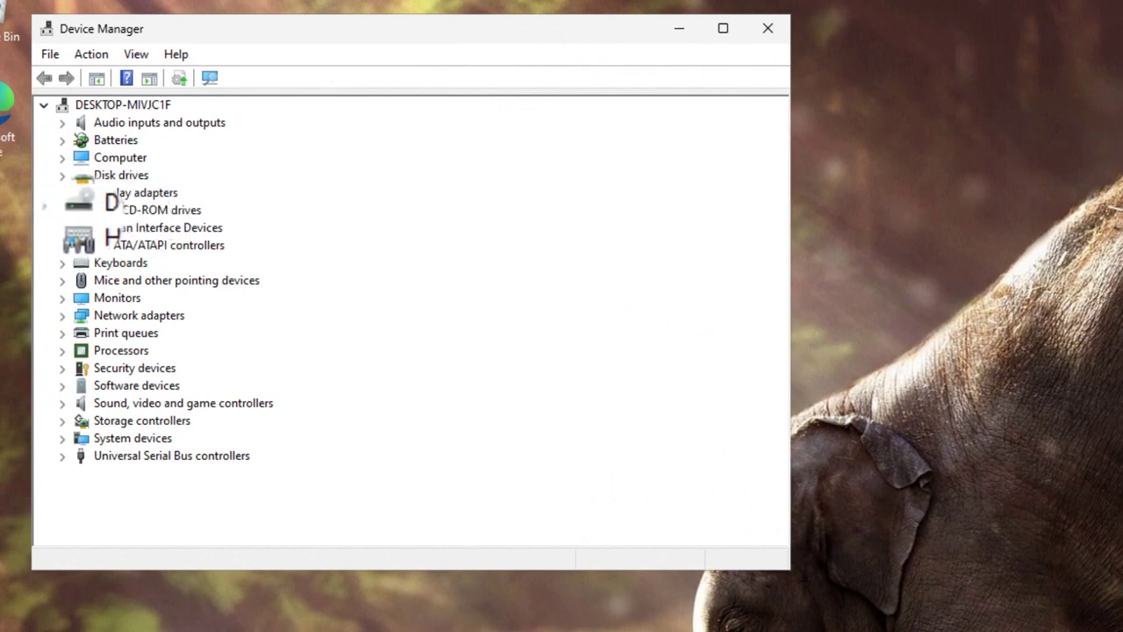
# Expand Display adapters and check the VirtualBox Graphics Adapter (WDDM) driver actions.
pyautogui.click(61, 193)
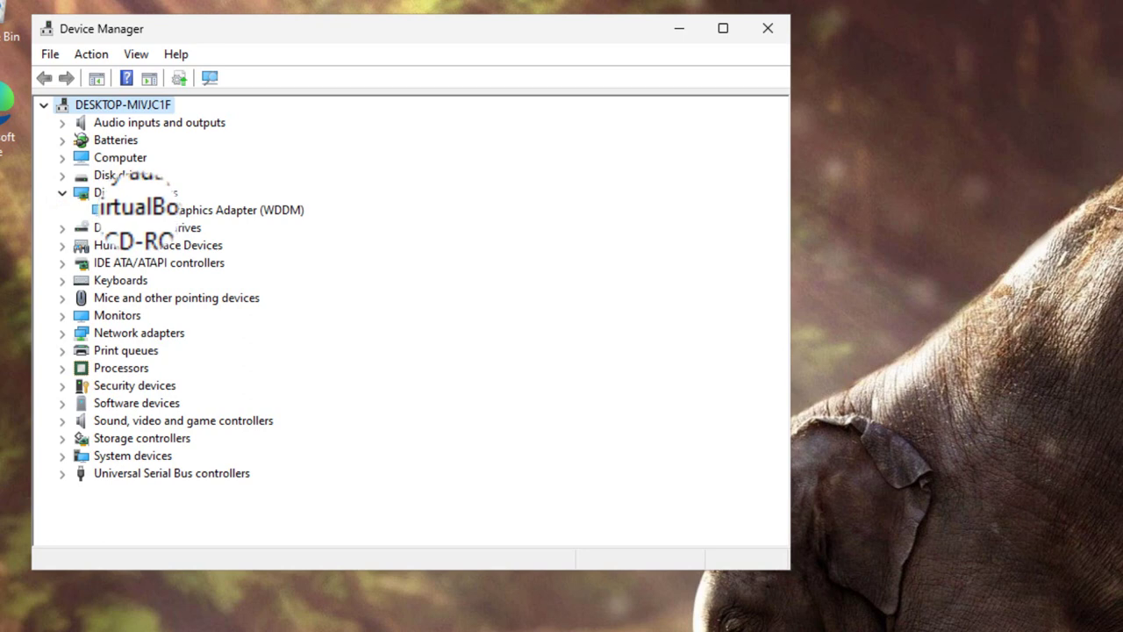
pyautogui.click(138, 210)
pyautogui.rightClick(139, 210)
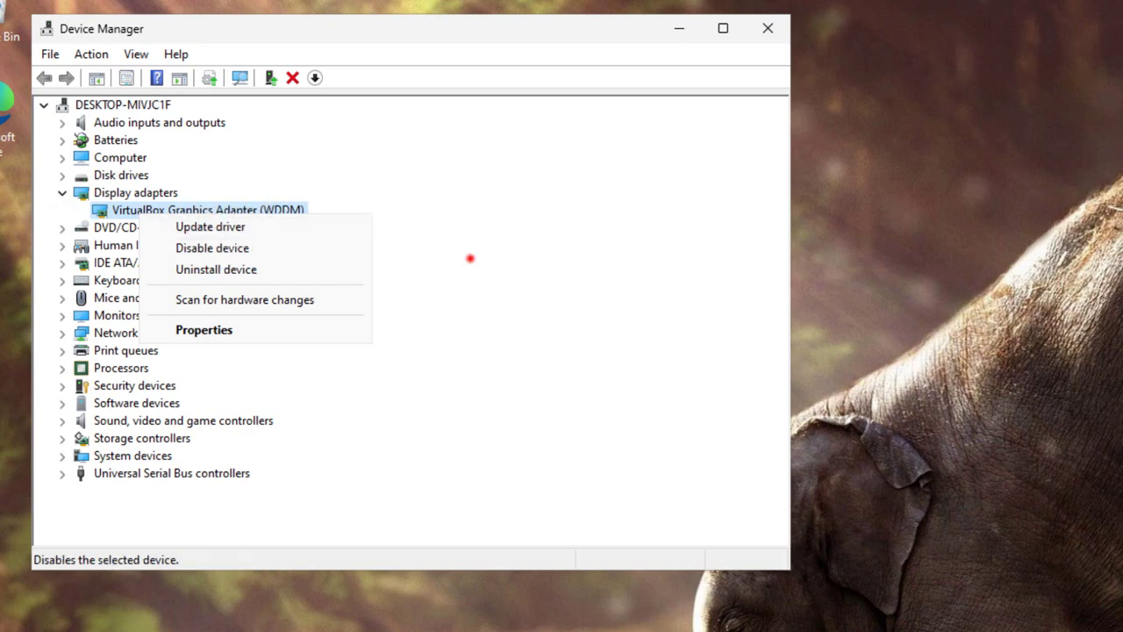
pyautogui.click(470, 258)
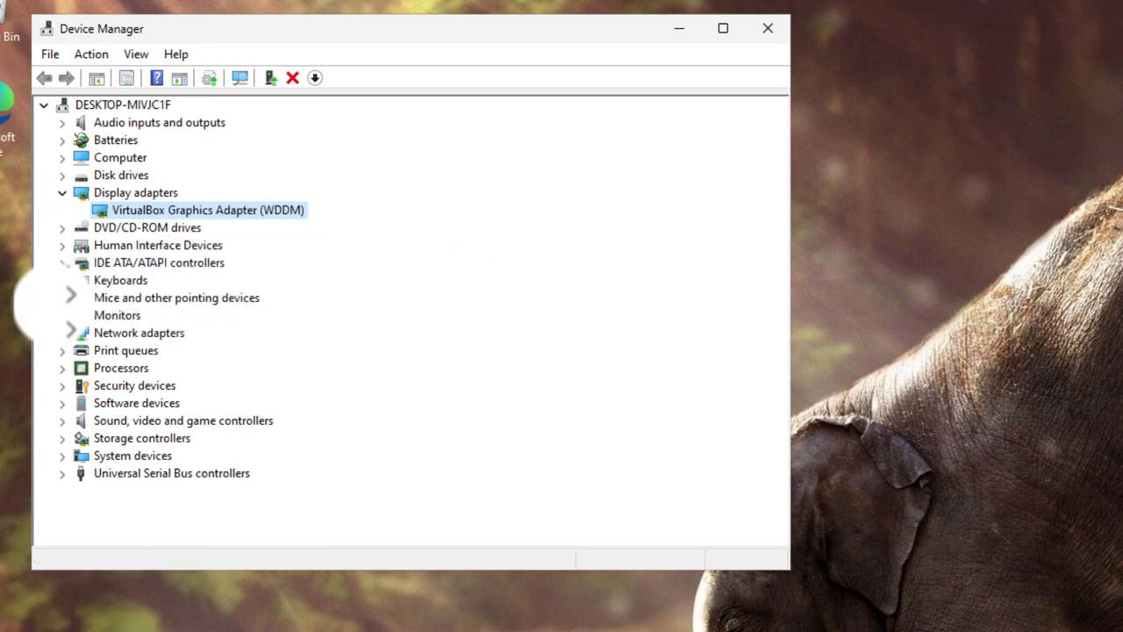
# Check the Intel(R) PRO/1000 MT Desktop Adapter under Network adapters, then close Device Manager.
pyautogui.click(61, 333)
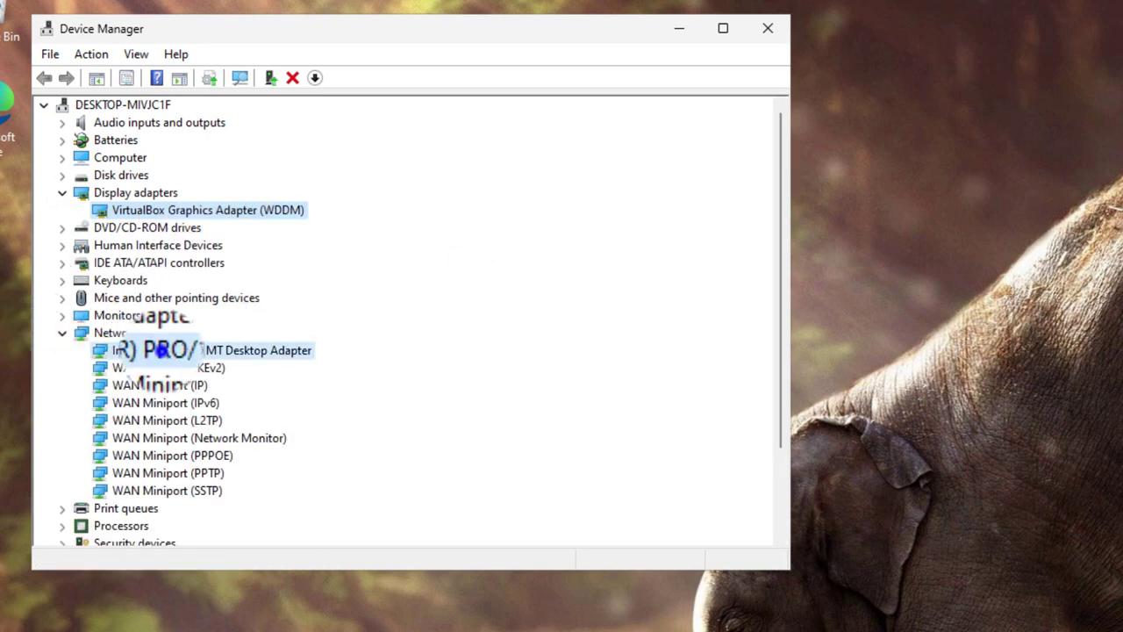
pyautogui.rightClick(171, 350)
pyautogui.click(314, 320)
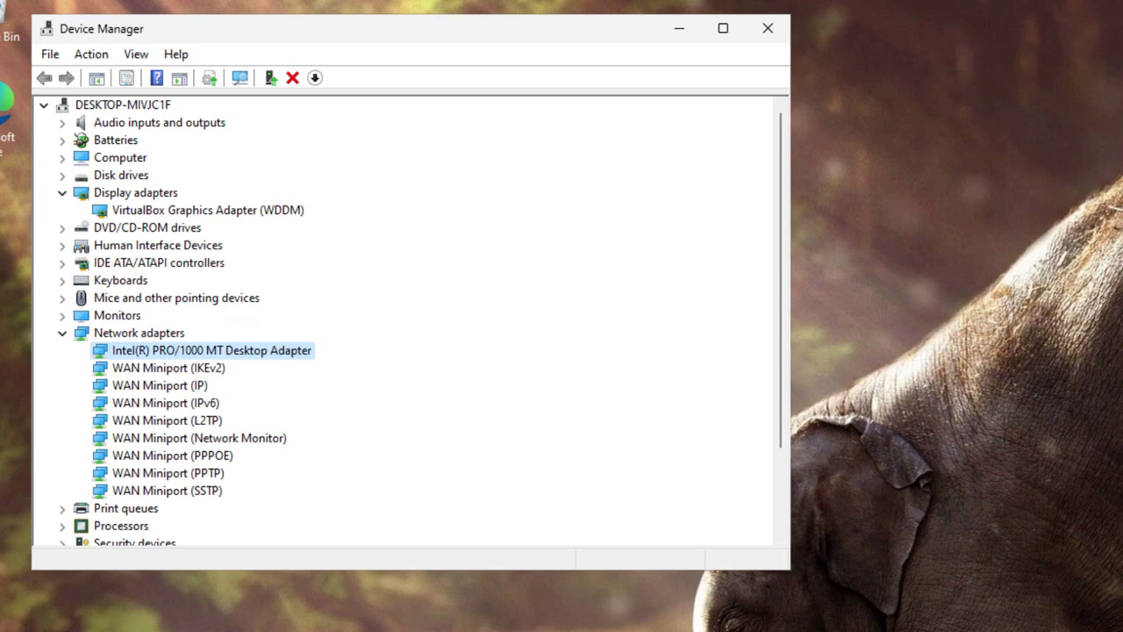
pyautogui.click(768, 28)
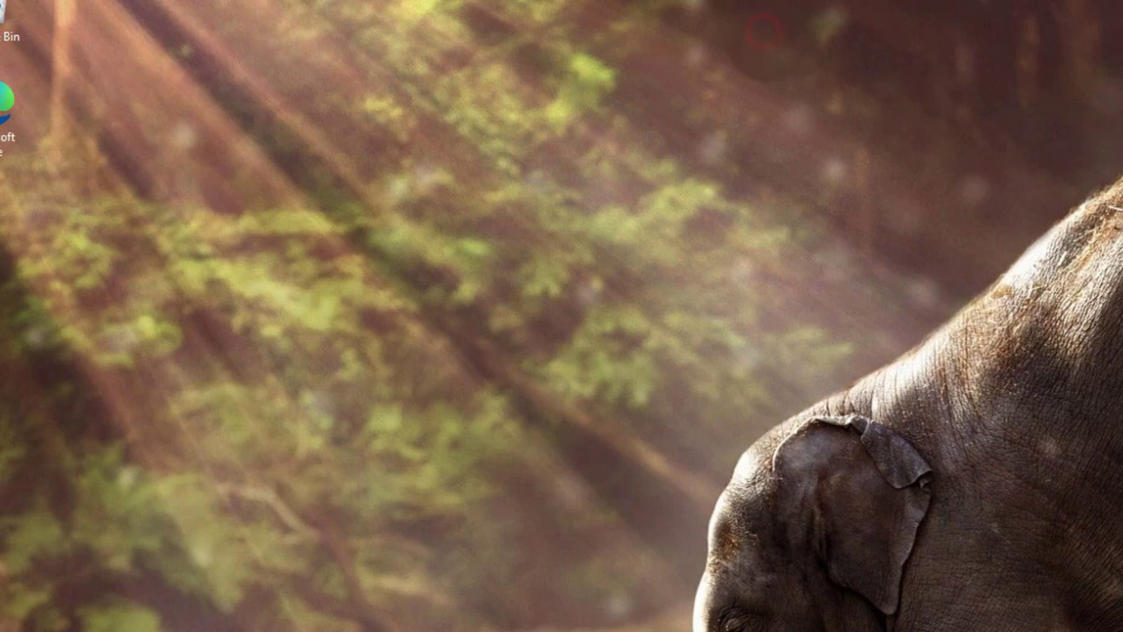